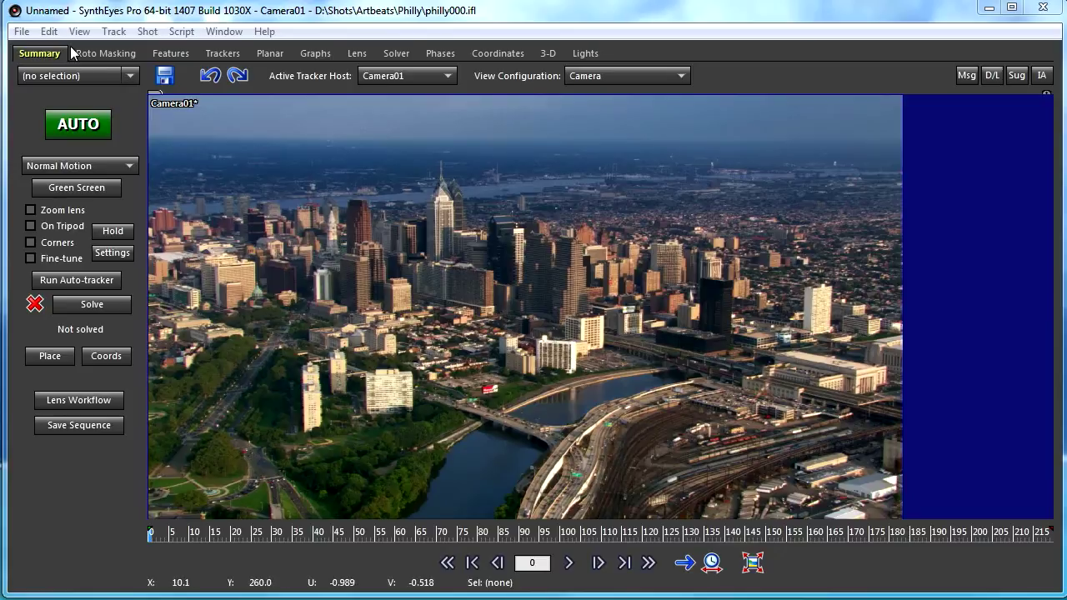
Add a new note, Note4, to the Camera01 shot and show its settings for frames 0–23
{"action": "left_click", "coordinate": [46, 33]}
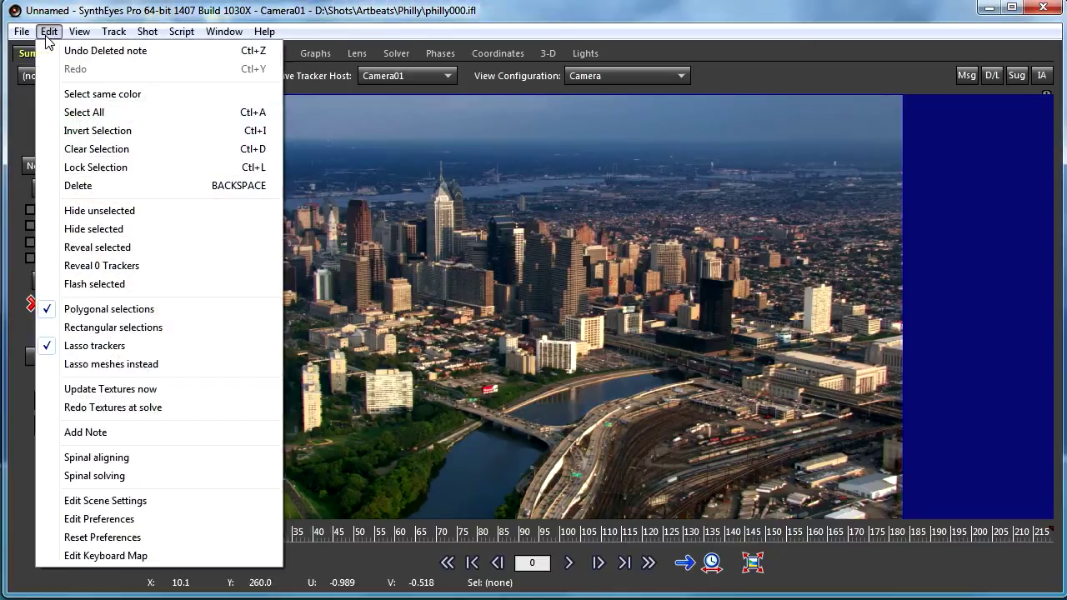
{"action": "left_click", "coordinate": [99, 433]}
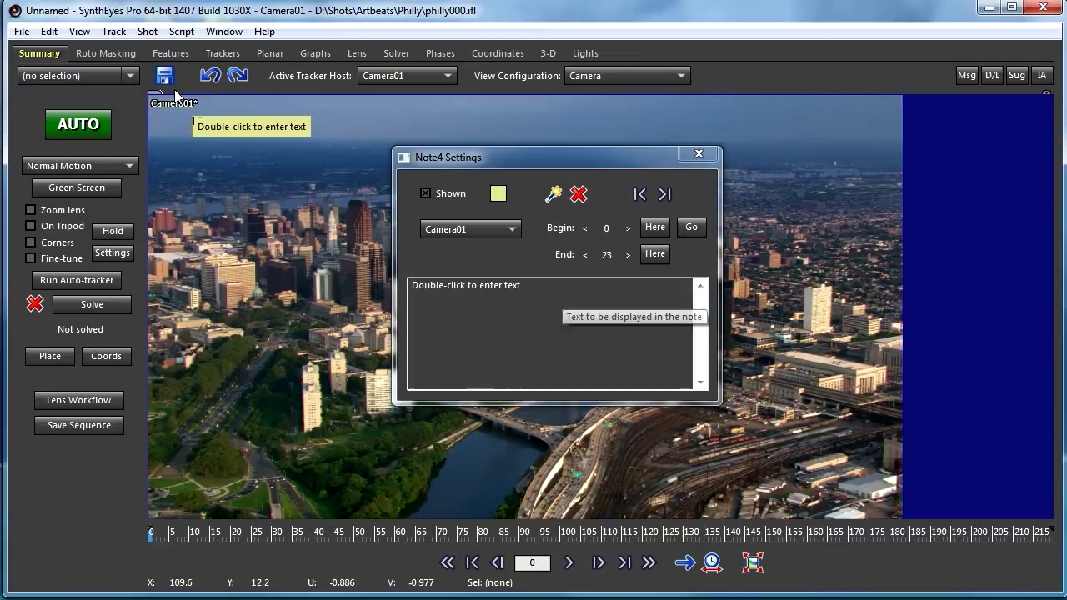
Change Note4's text to "Here's our first note. We need to add some tracking!"
{"action": "left_click_drag", "start_coordinate": [523, 285], "coordinate": [410, 286]}
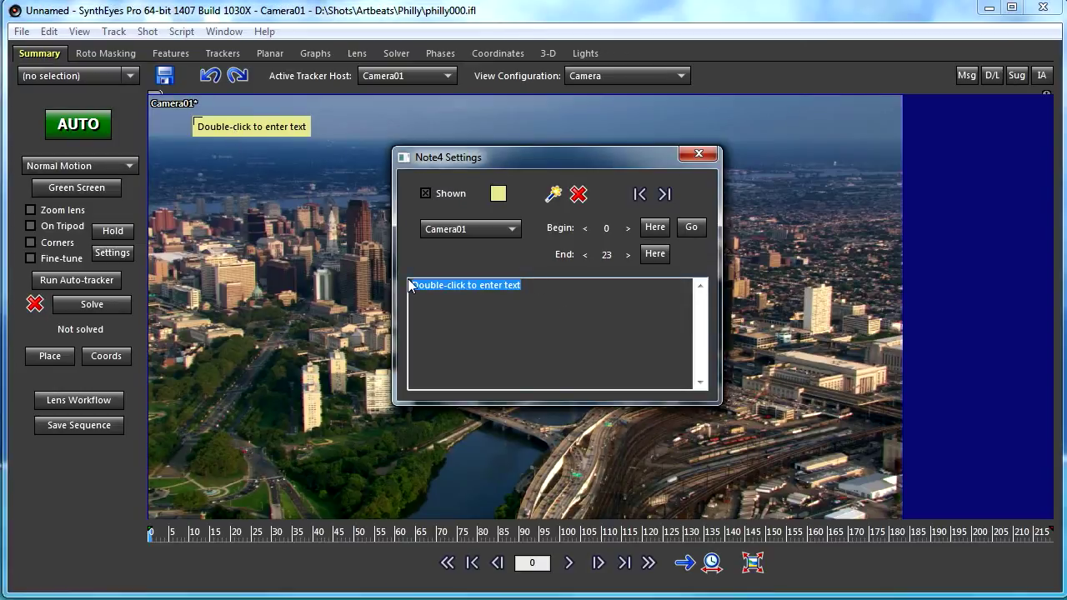
{"action": "type", "text": "Here's our first note. We need to add some tracking!"}
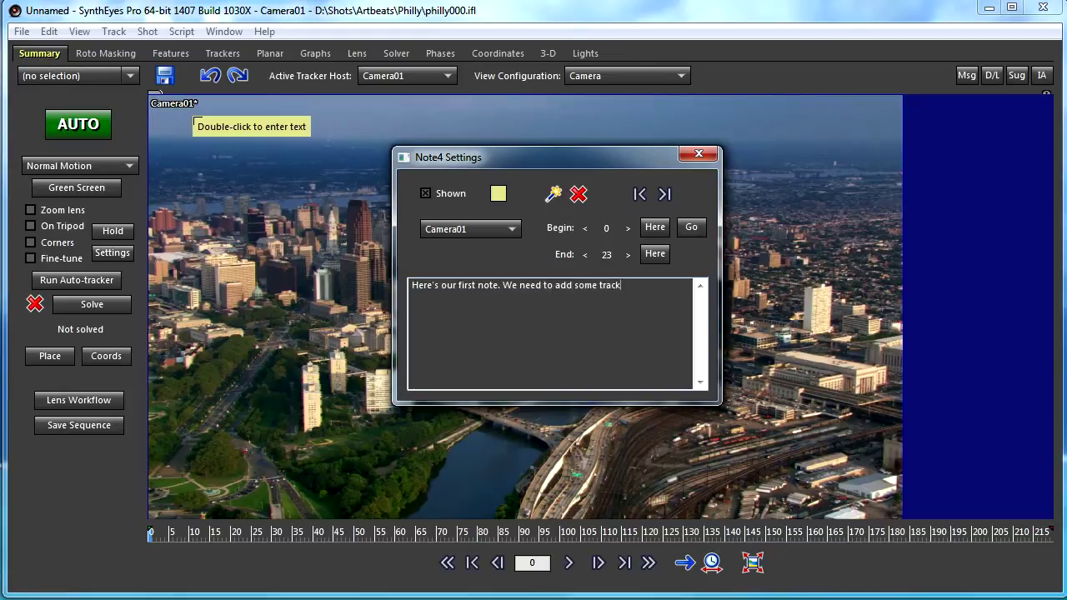
{"action": "left_click", "coordinate": [242, 117]}
{"action": "left_click_drag", "start_coordinate": [473, 164], "coordinate": [531, 279]}
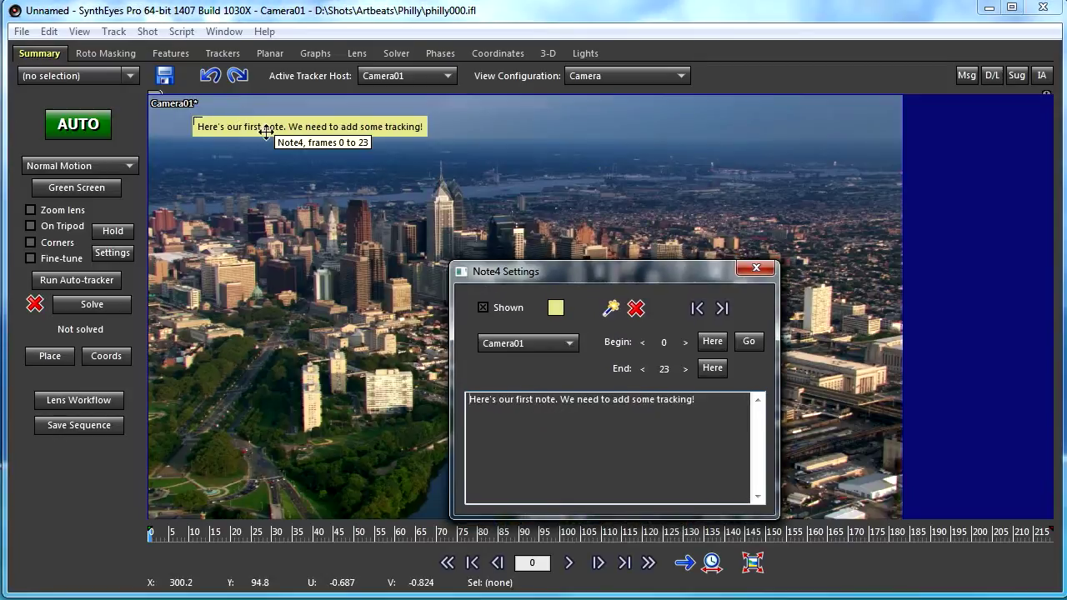
Position Note4 in the upper right of the shot, check it close-up, then refit the view
{"action": "left_click_drag", "start_coordinate": [265, 131], "coordinate": [287, 138]}
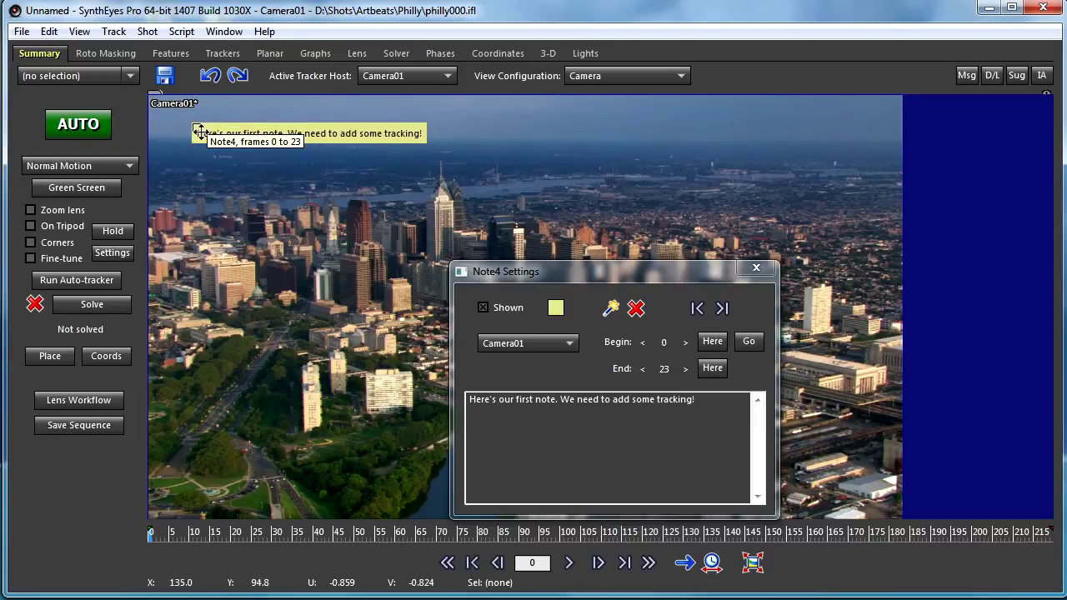
{"action": "left_click_drag", "start_coordinate": [205, 134], "coordinate": [863, 139]}
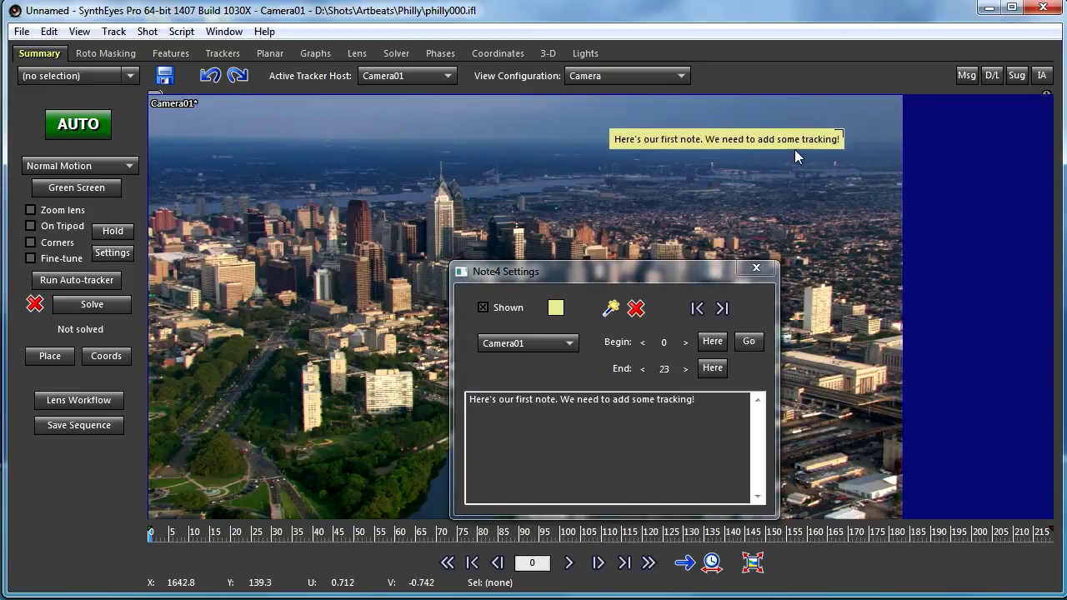
{"action": "left_click_drag", "start_coordinate": [785, 139], "coordinate": [774, 176]}
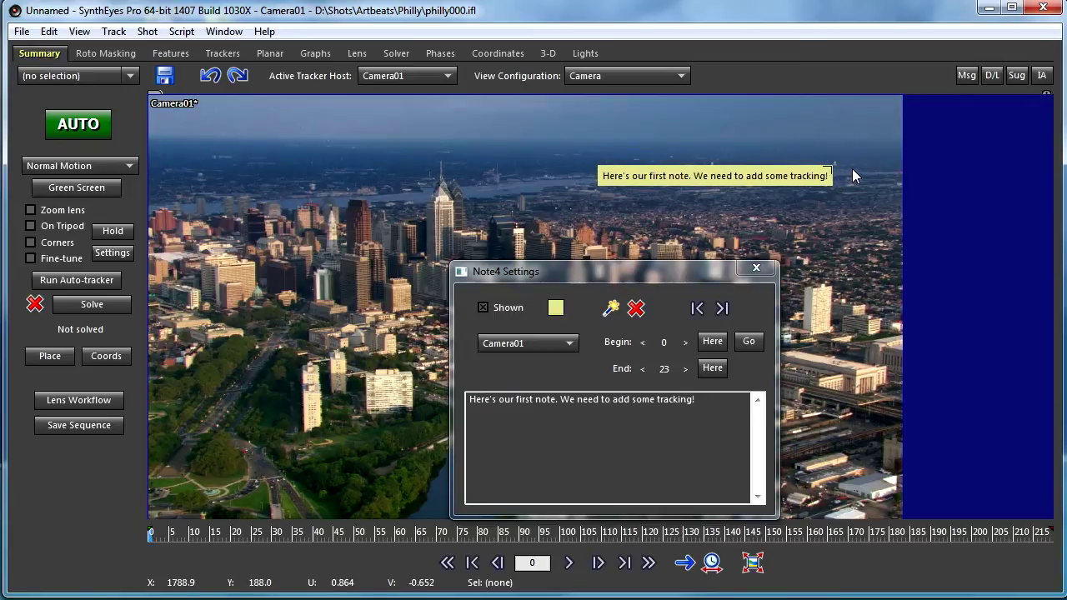
{"action": "scroll", "coordinate": [843, 171], "scroll_direction": "up", "scroll_amount": 5}
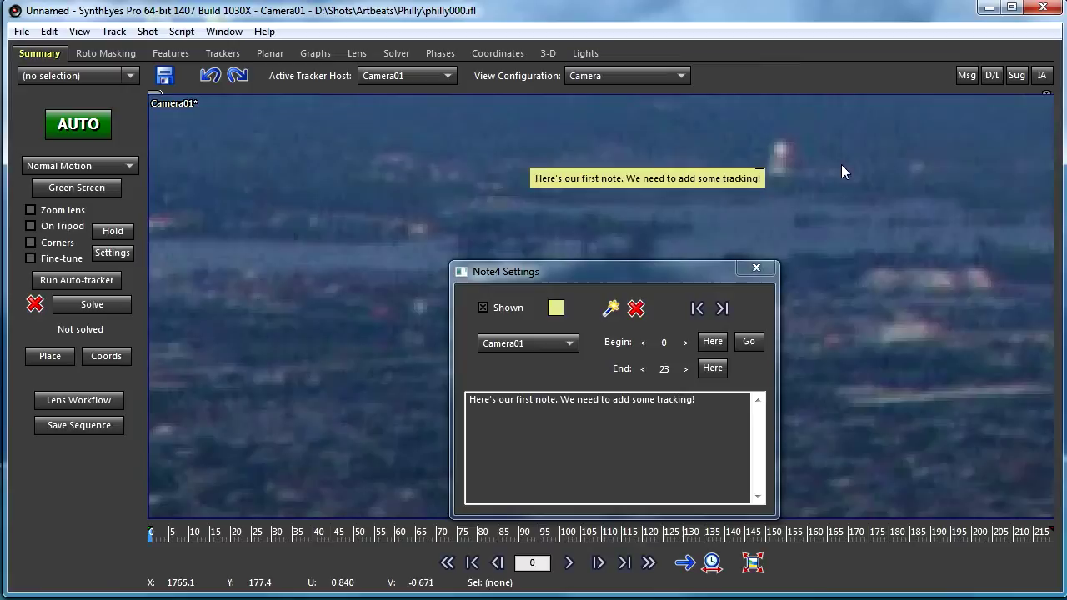
{"action": "middle_click_drag", "start_coordinate": [841, 170], "coordinate": [722, 197]}
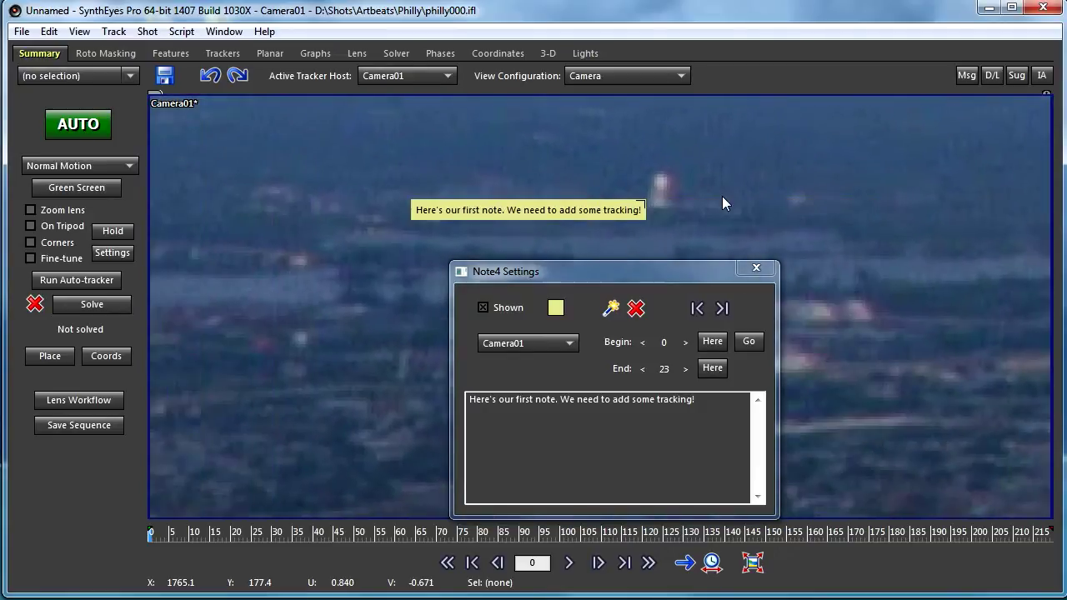
{"action": "scroll", "coordinate": [700, 187], "scroll_direction": "down", "scroll_amount": 5}
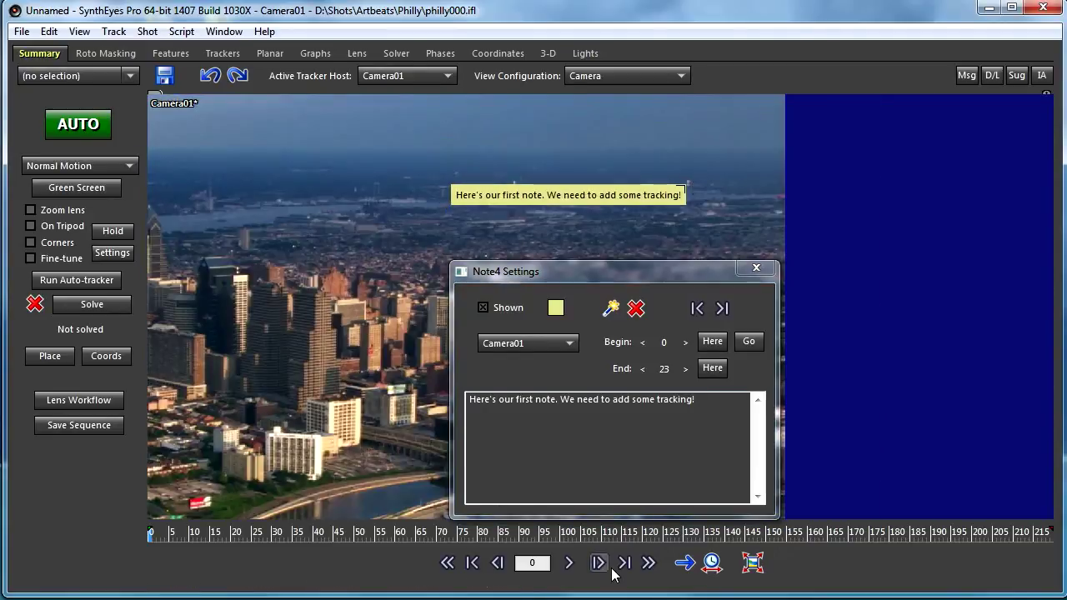
{"action": "left_click", "coordinate": [753, 563]}
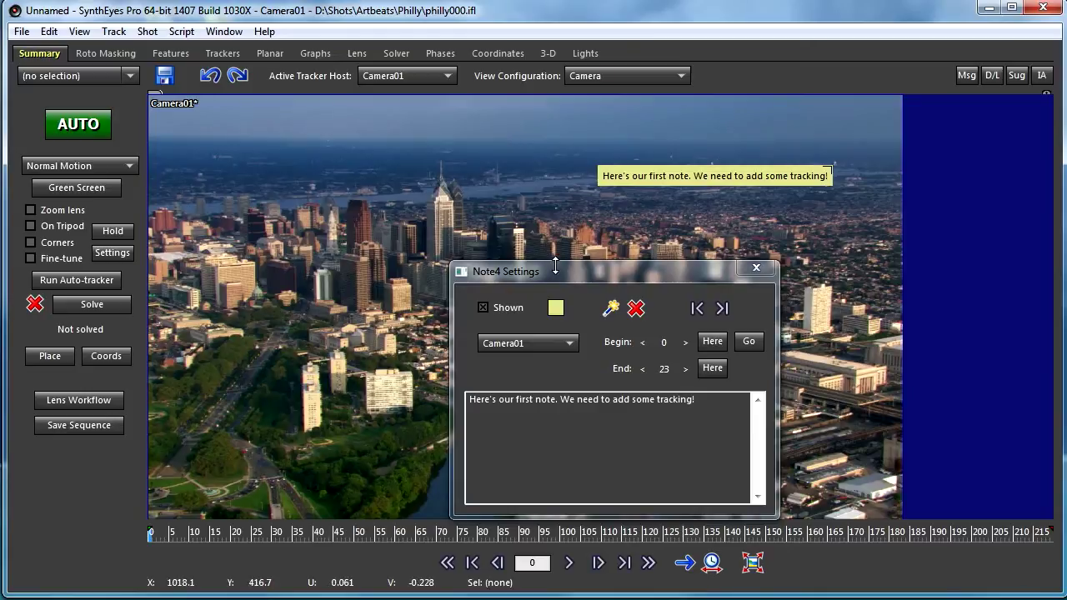
Create Note5 over the left-side buildings reading "Here's another note"
{"action": "left_click", "coordinate": [611, 309]}
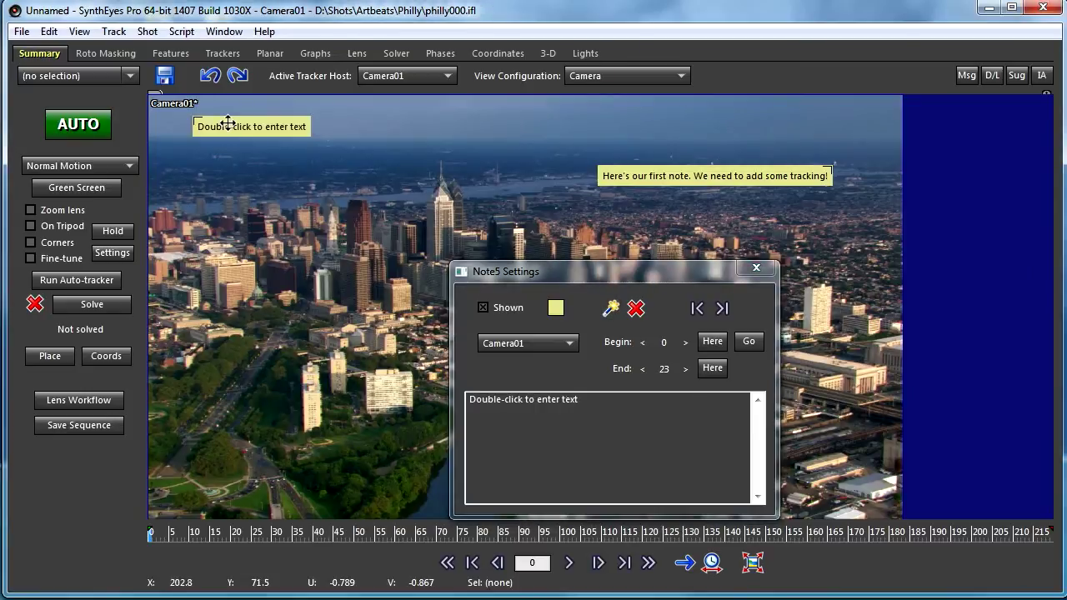
{"action": "left_click_drag", "start_coordinate": [227, 122], "coordinate": [277, 275]}
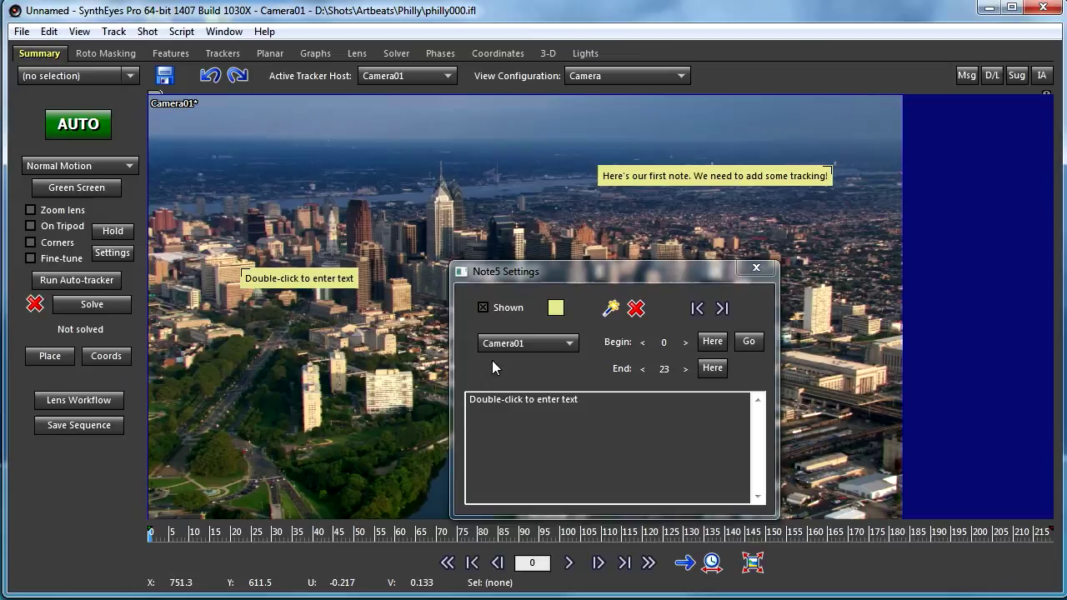
{"action": "double_click", "coordinate": [516, 399]}
{"action": "type", "text": "Here's another note"}
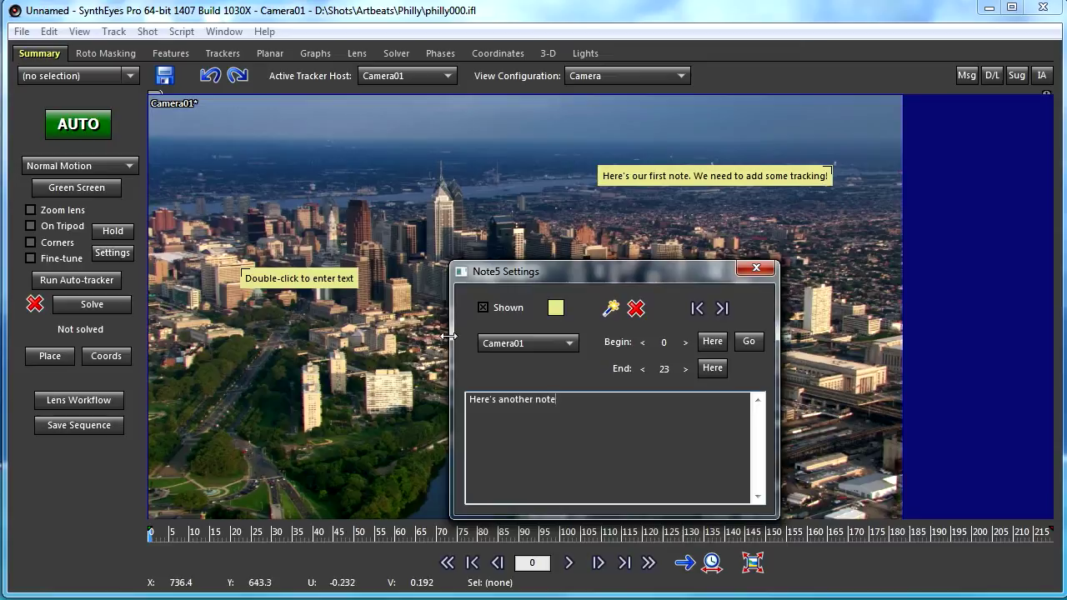
Limit Note5 to frame 104 by setting both its begin and end there
{"action": "left_click", "coordinate": [580, 534]}
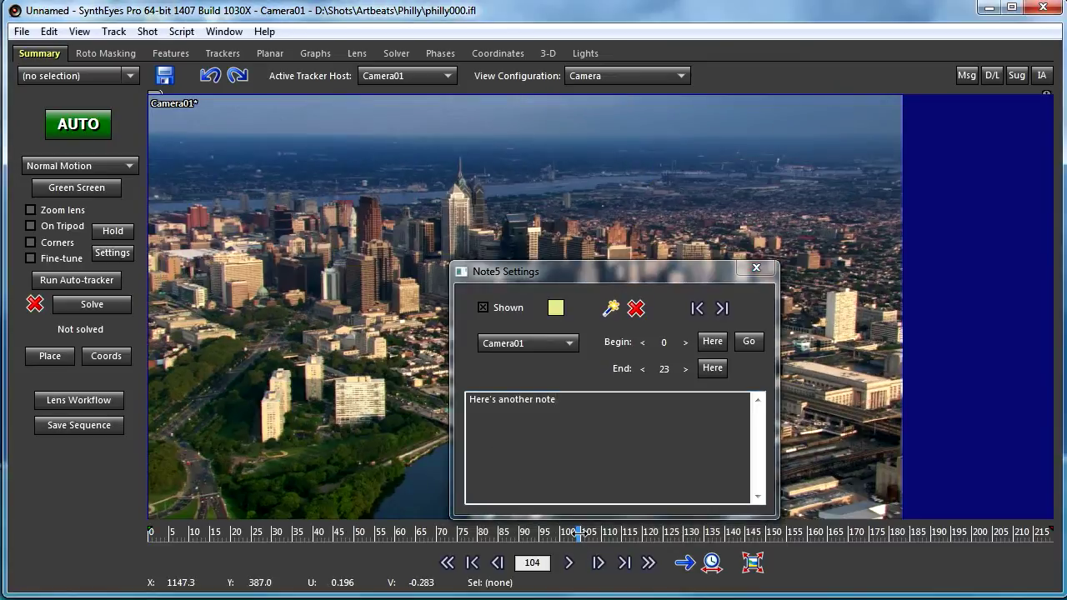
{"action": "left_click", "coordinate": [713, 342]}
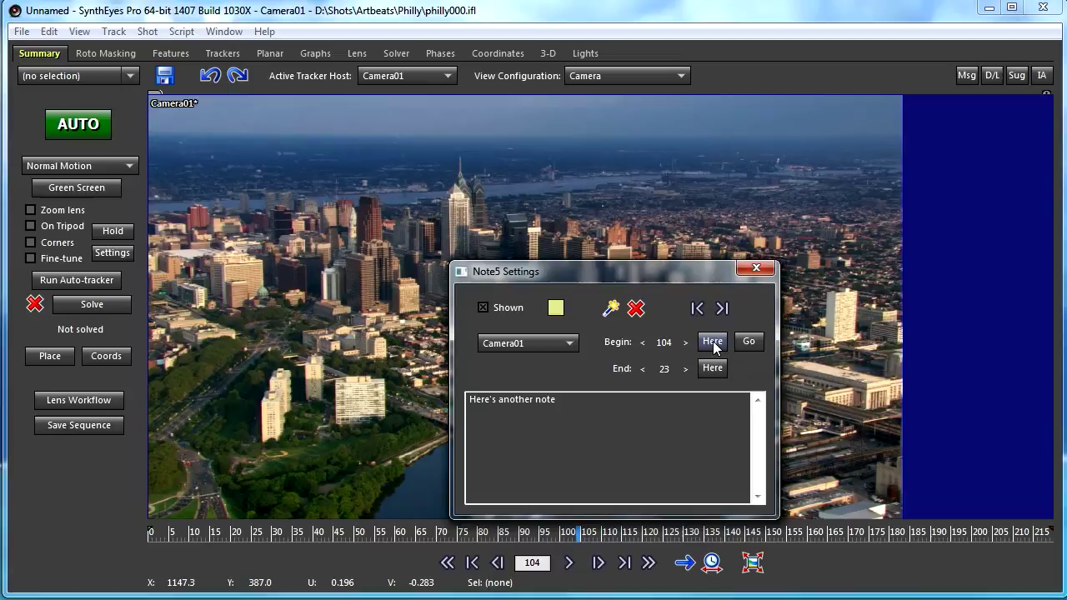
{"action": "left_click_drag", "start_coordinate": [573, 272], "coordinate": [591, 175]}
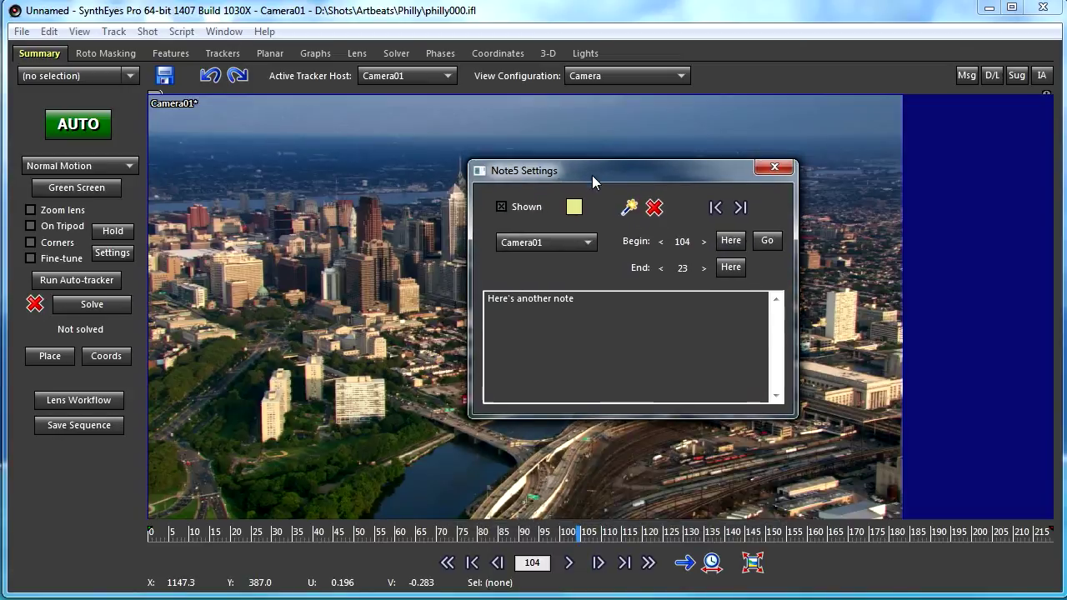
{"action": "left_click", "coordinate": [737, 271]}
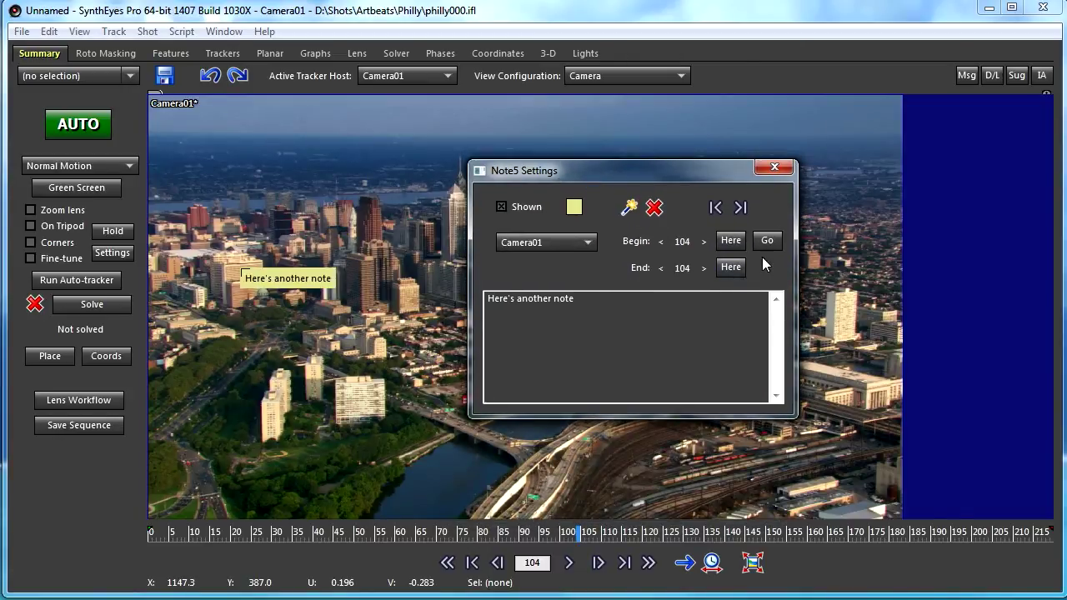
{"action": "left_click", "coordinate": [390, 303]}
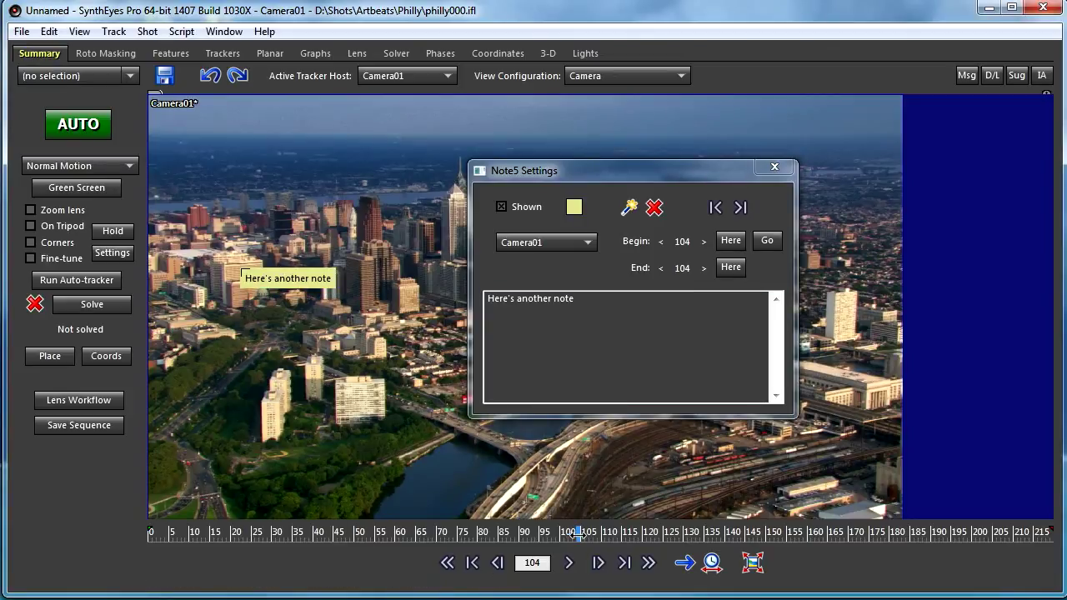
Extend Note5 to end at frame 128 and return to the start of the shot
{"action": "left_click_drag", "start_coordinate": [578, 534], "coordinate": [676, 533]}
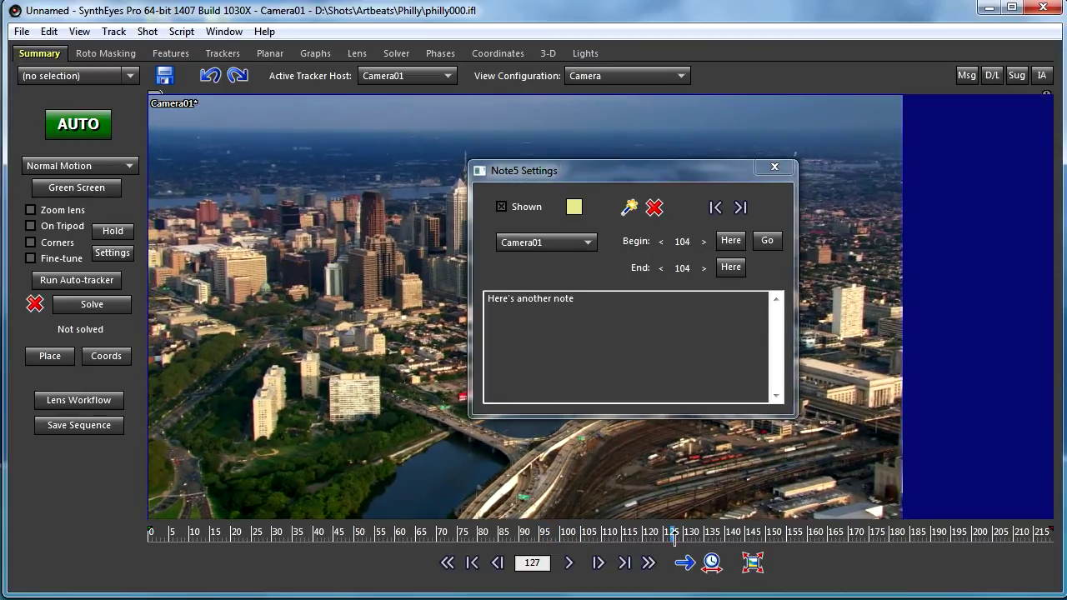
{"action": "left_click", "coordinate": [729, 267]}
{"action": "left_click", "coordinate": [664, 533]}
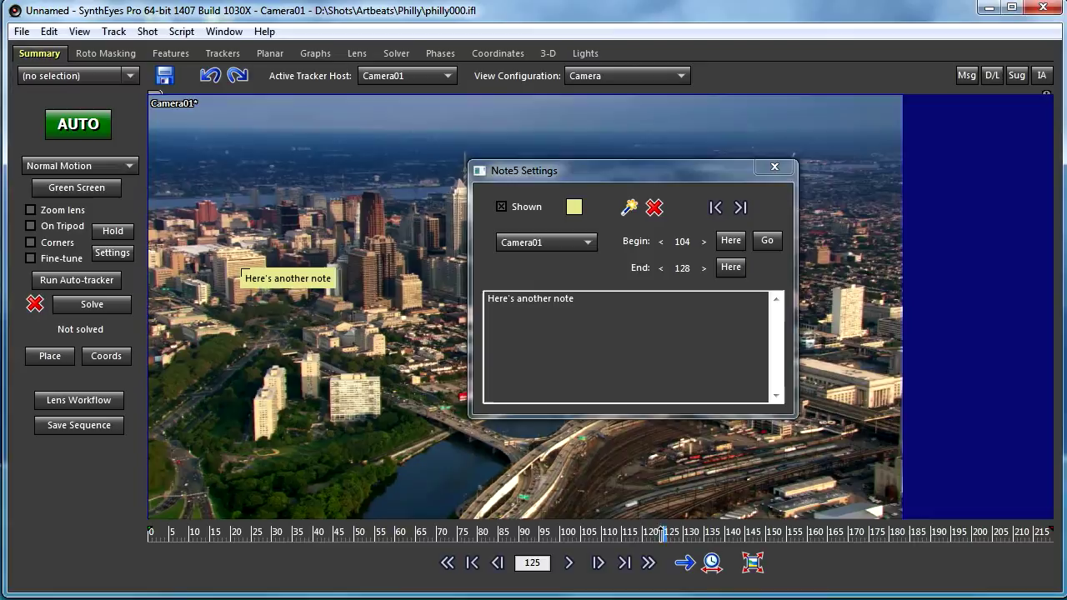
{"action": "left_click_drag", "start_coordinate": [664, 533], "coordinate": [163, 534]}
{"action": "left_click_drag", "start_coordinate": [547, 171], "coordinate": [537, 258]}
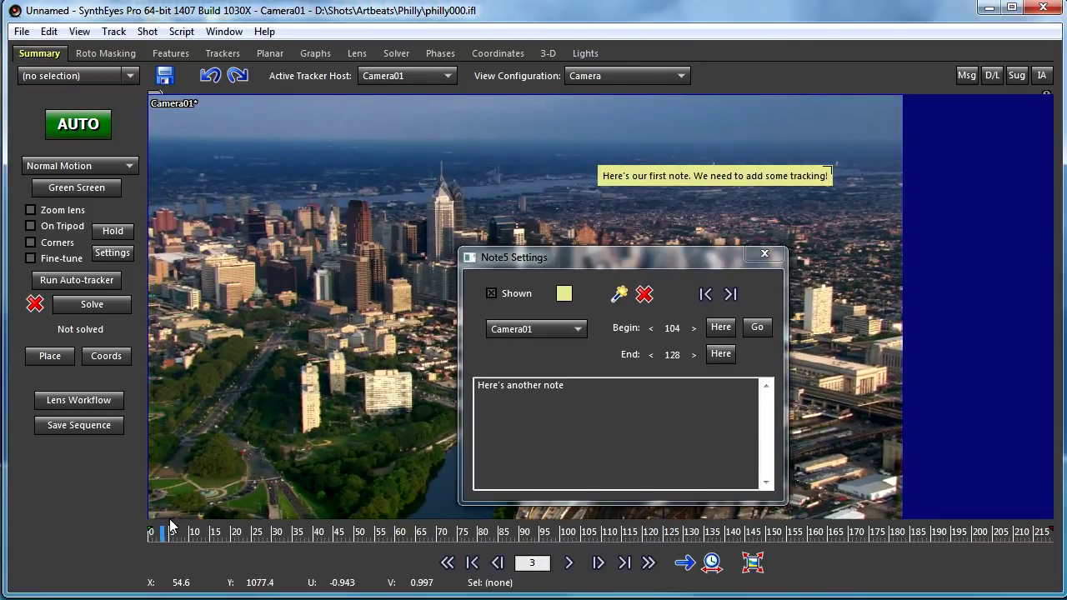
Play the shot and step back to Note4, then forward to Note5 at frame 104
{"action": "left_click", "coordinate": [570, 563]}
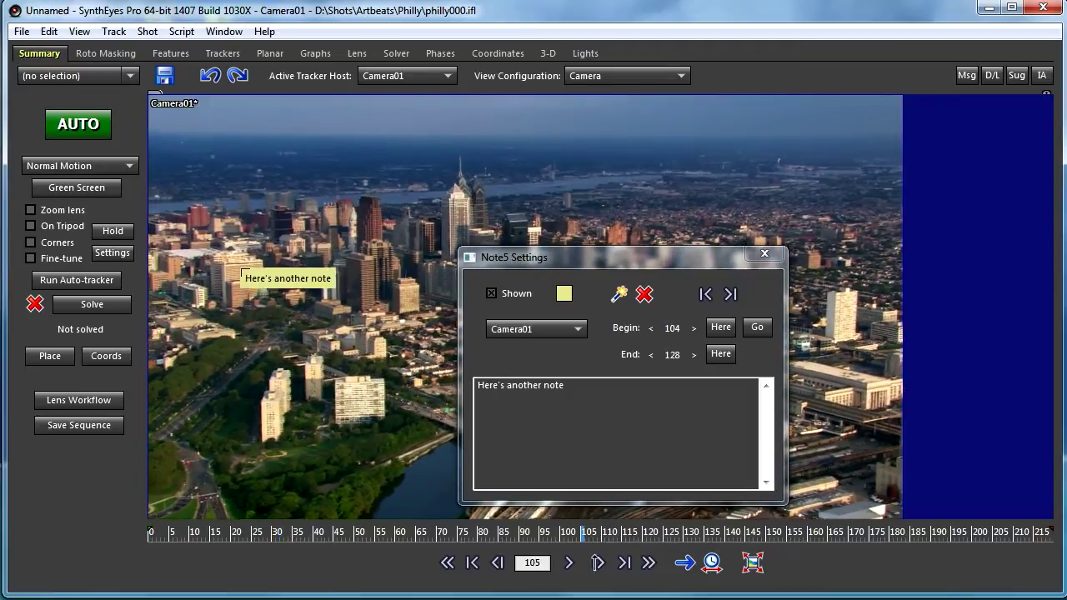
{"action": "left_click", "coordinate": [704, 294]}
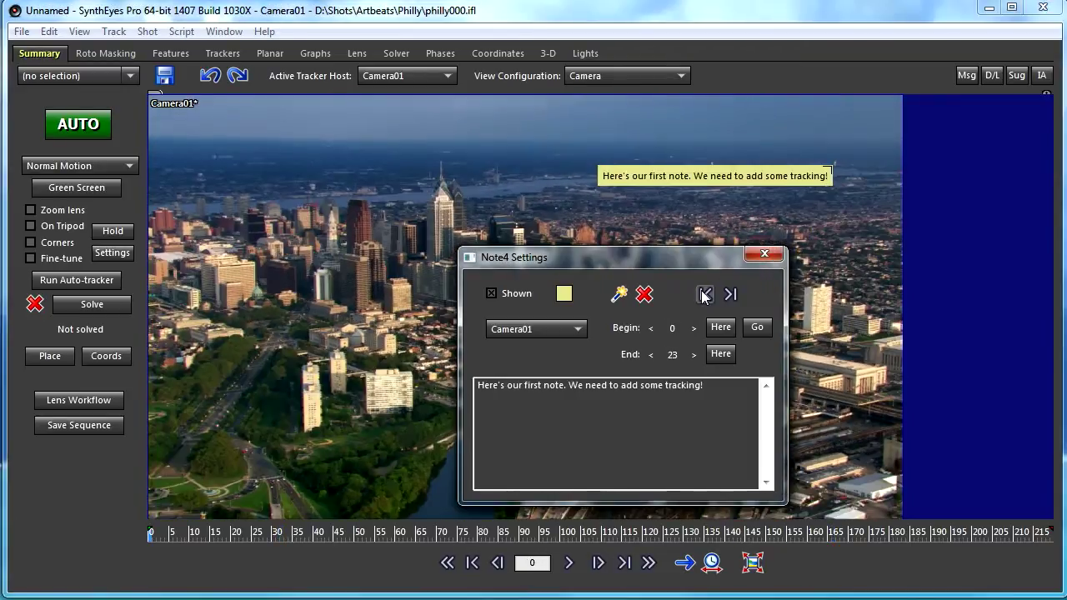
{"action": "left_click", "coordinate": [730, 295]}
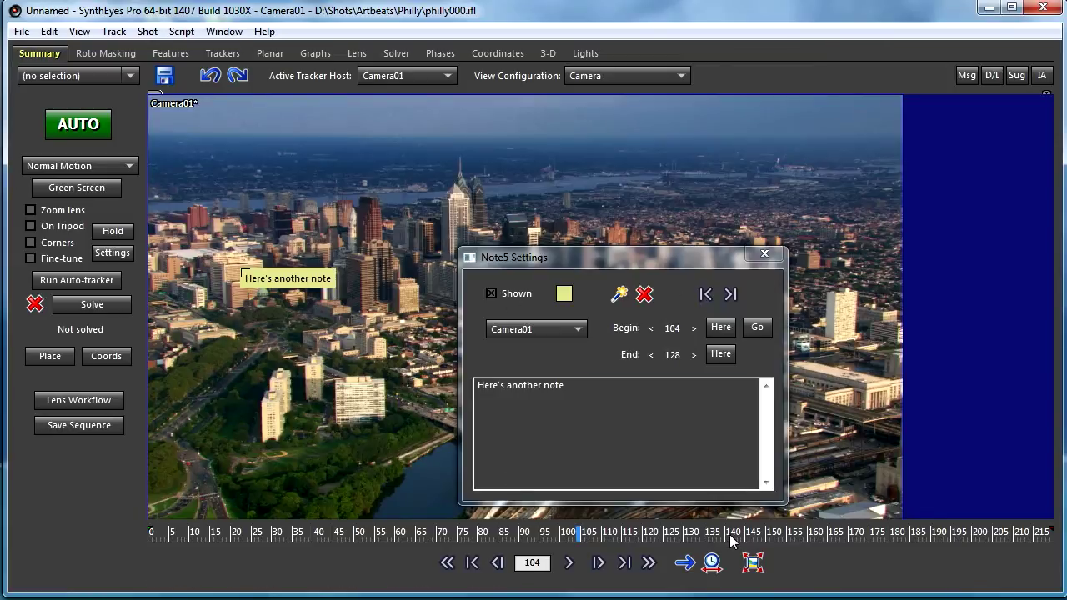
Create Note6 for frames 104–127 reading "Here's a really long note with whatever we want"
{"action": "left_click", "coordinate": [618, 294]}
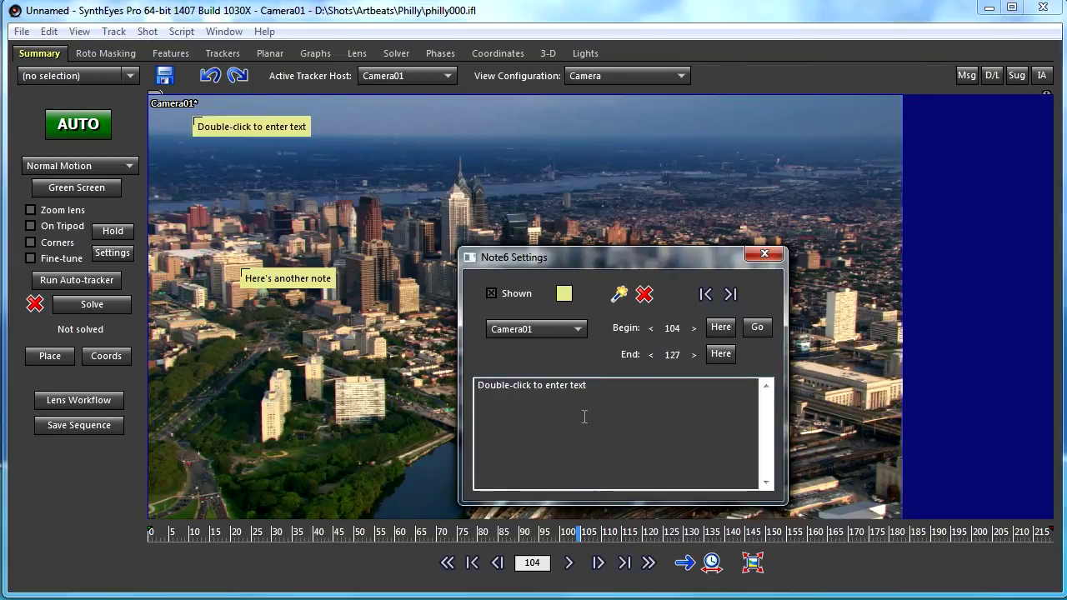
{"action": "left_click_drag", "start_coordinate": [587, 385], "coordinate": [421, 385]}
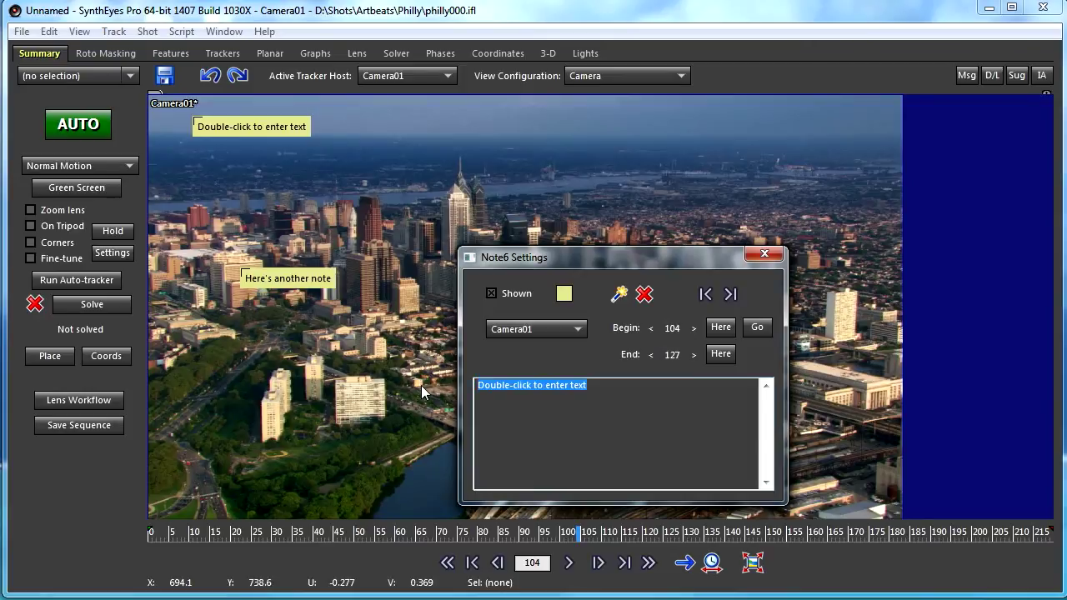
{"action": "type", "text": "Here's a reall"}
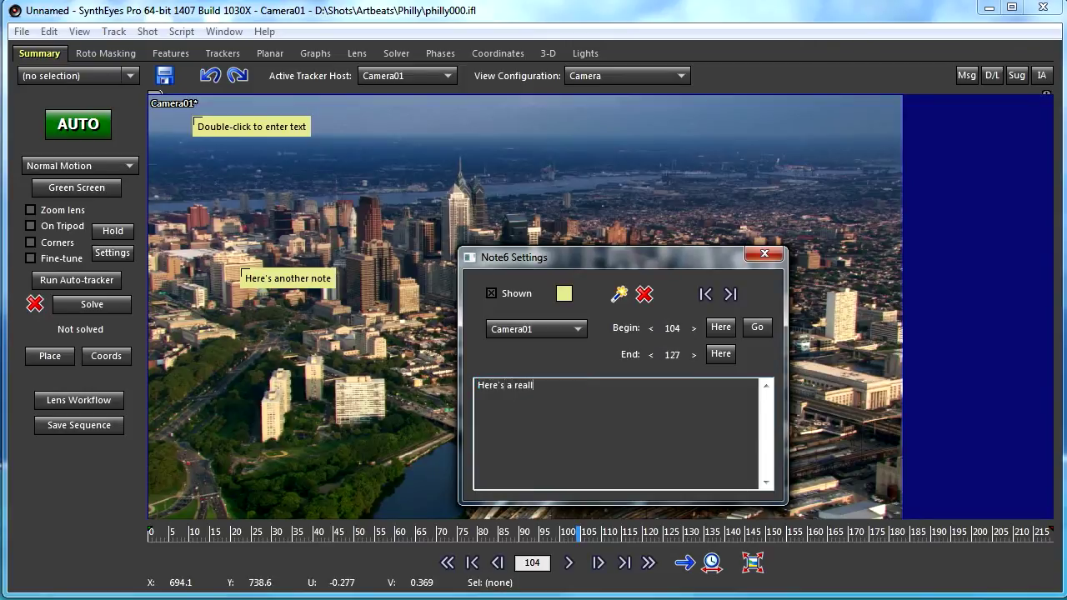
{"action": "type", "text": "ong"}
{"action": "key", "text": "Return"}
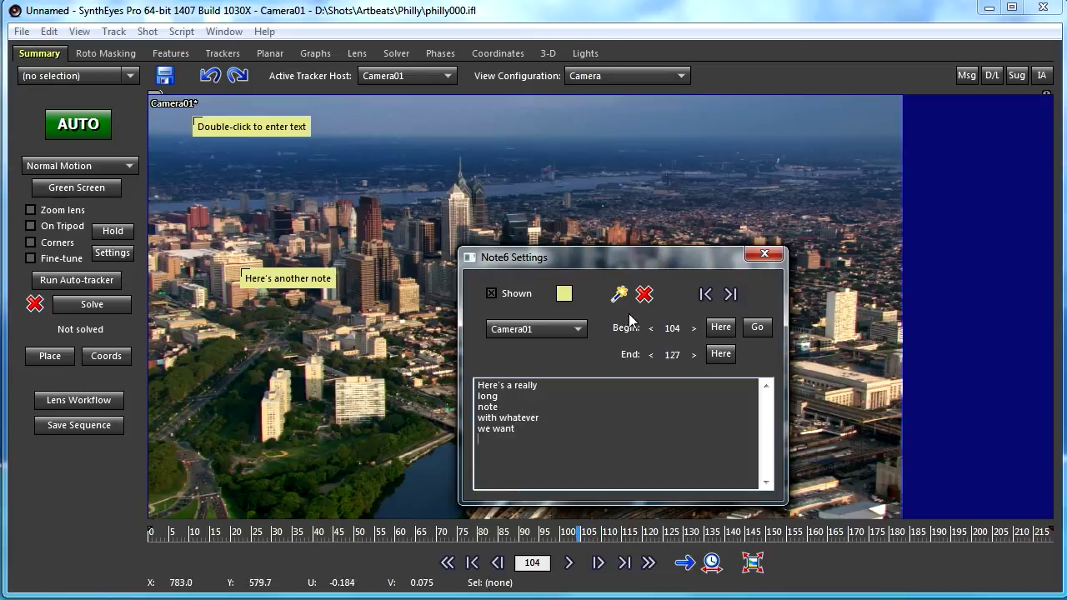
Move the long note down the right side beside the buildings, then scrub back to frame 0
{"action": "left_click", "coordinate": [730, 294]}
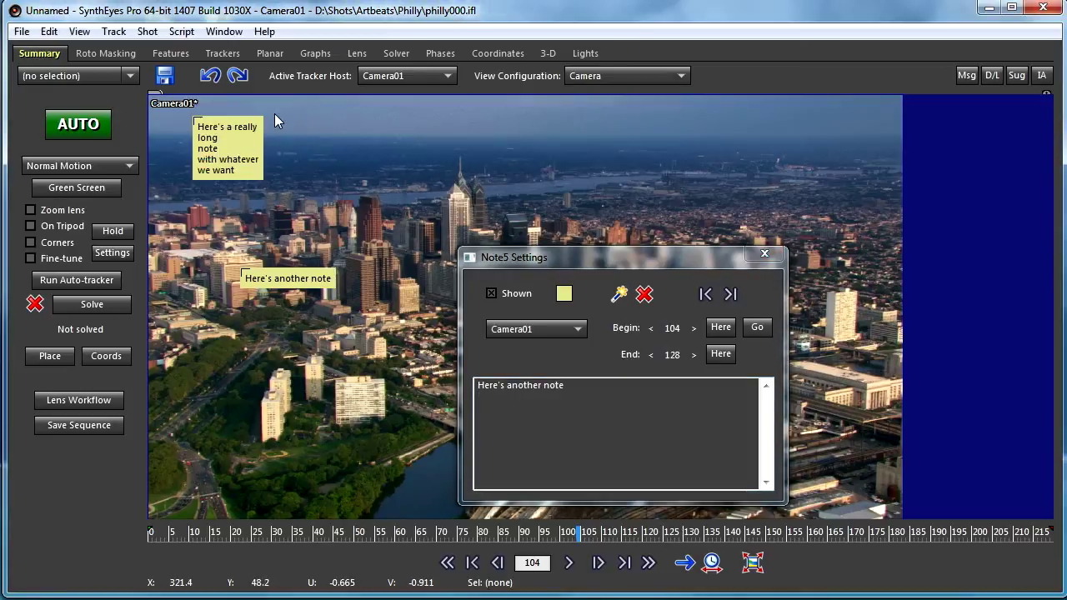
{"action": "left_click_drag", "start_coordinate": [227, 151], "coordinate": [903, 167]}
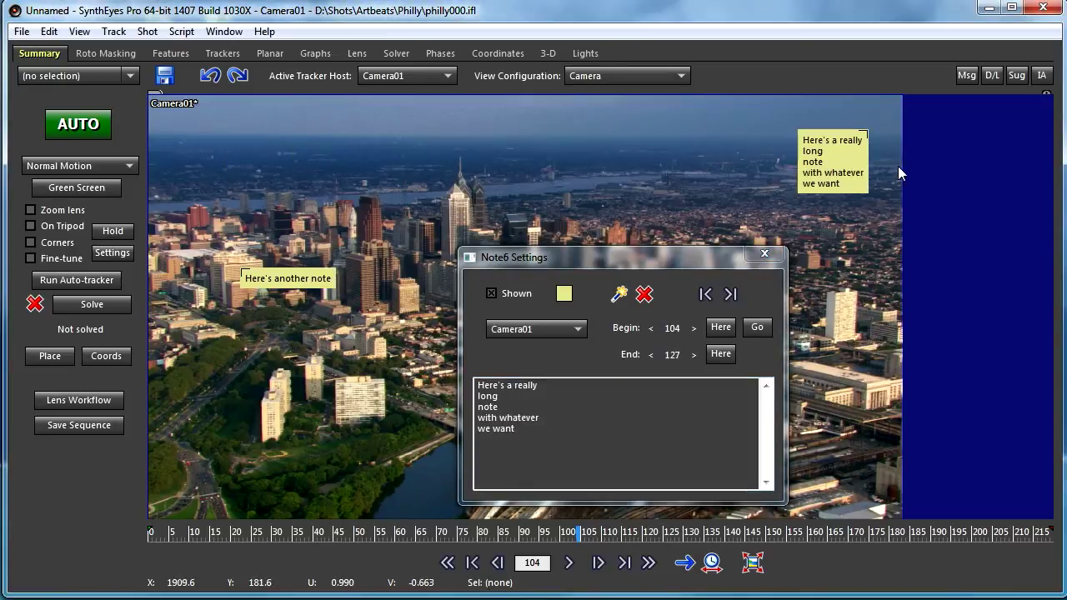
{"action": "left_click", "coordinate": [261, 275]}
{"action": "left_click_drag", "start_coordinate": [515, 259], "coordinate": [482, 152]}
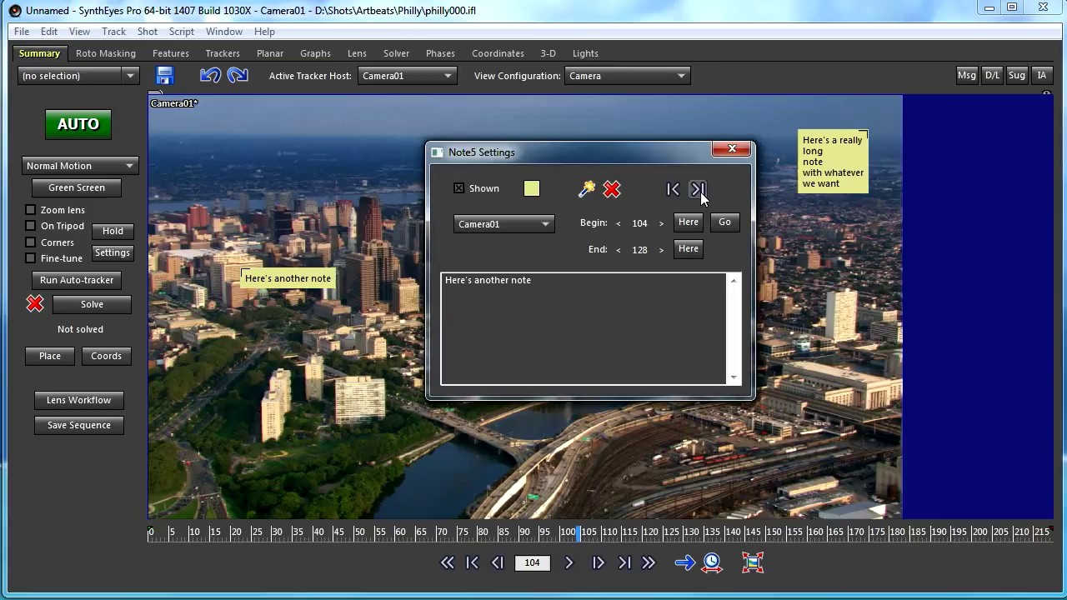
{"action": "left_click_drag", "start_coordinate": [820, 163], "coordinate": [823, 316]}
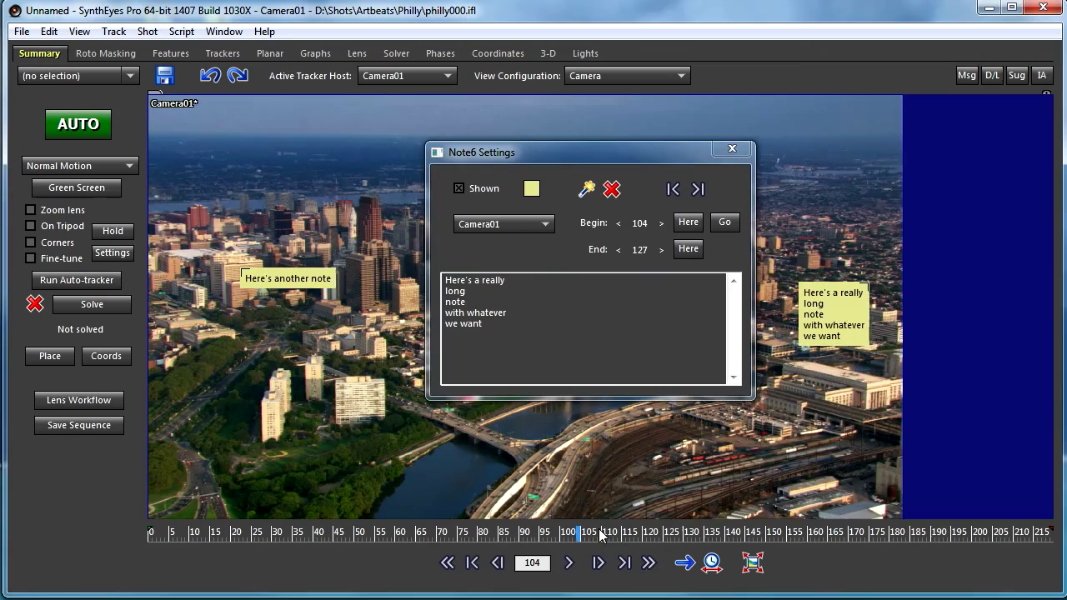
{"action": "left_click_drag", "start_coordinate": [364, 532], "coordinate": [477, 538]}
{"action": "left_click_drag", "start_coordinate": [186, 540], "coordinate": [85, 529]}
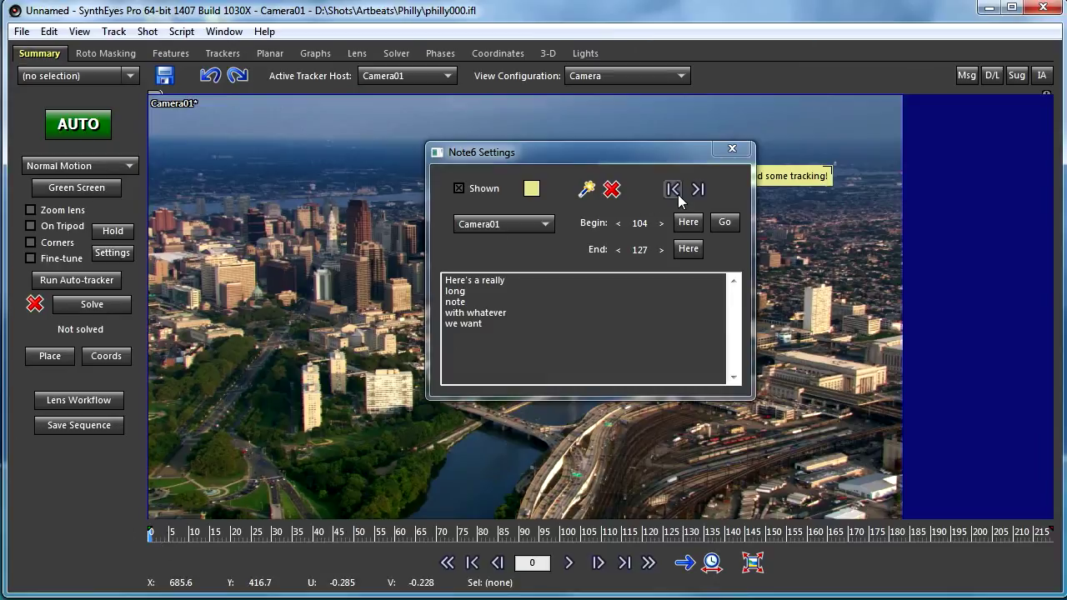
Reopen the Notes Editor from the Window menu and delete the first note
{"action": "left_click", "coordinate": [731, 149]}
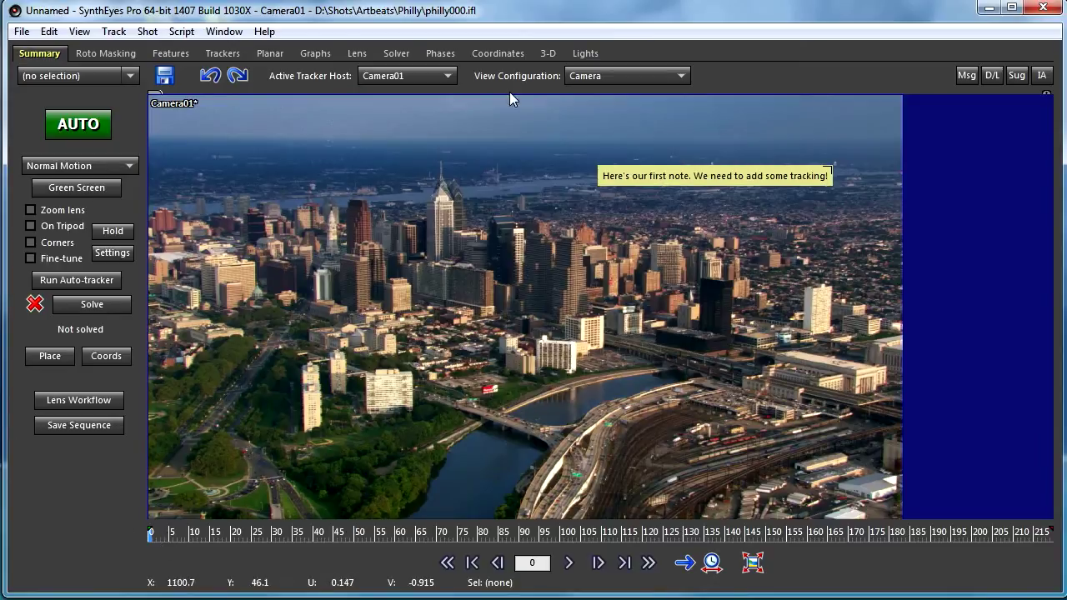
{"action": "left_click", "coordinate": [206, 34]}
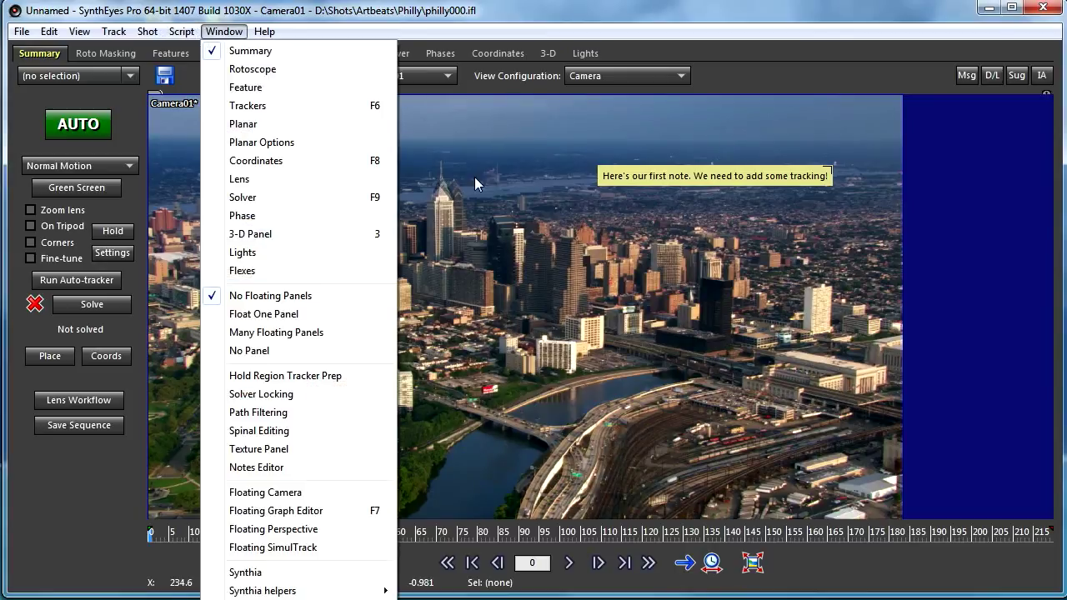
{"action": "left_click", "coordinate": [644, 169]}
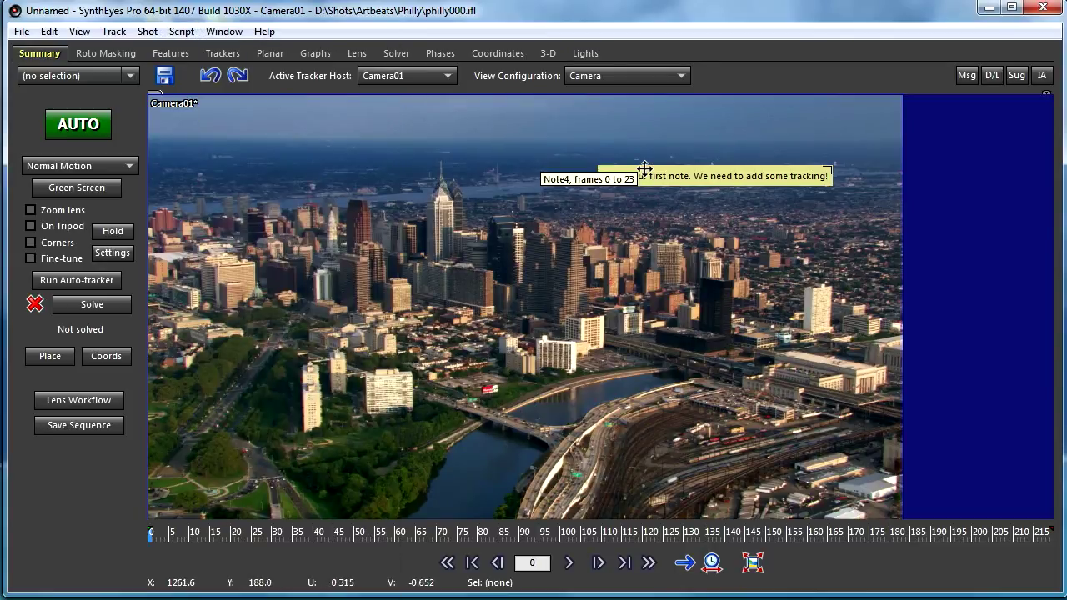
{"action": "left_click", "coordinate": [224, 32]}
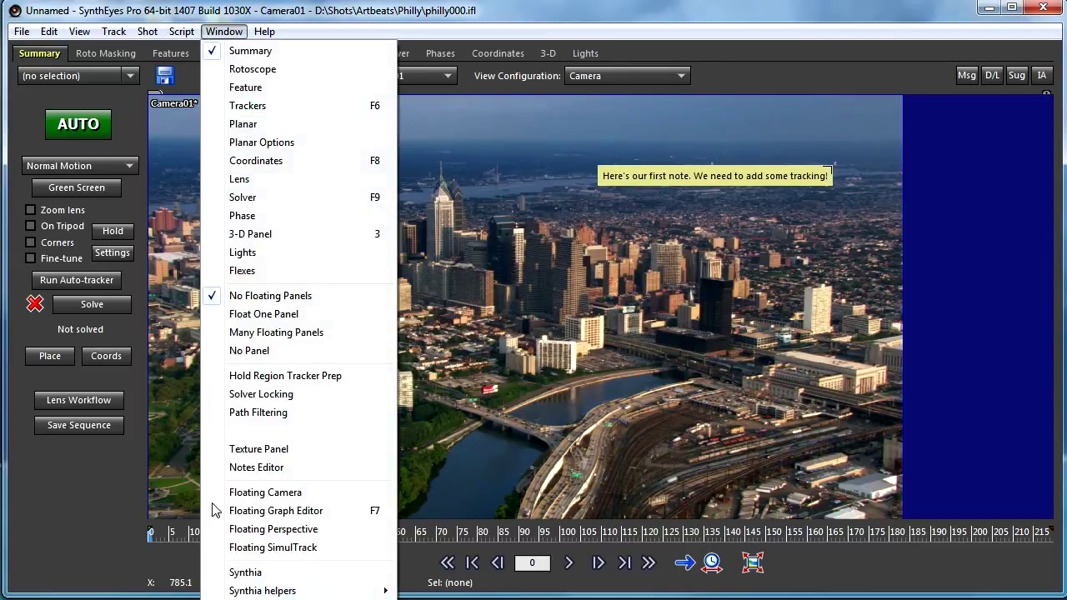
{"action": "left_click", "coordinate": [255, 469]}
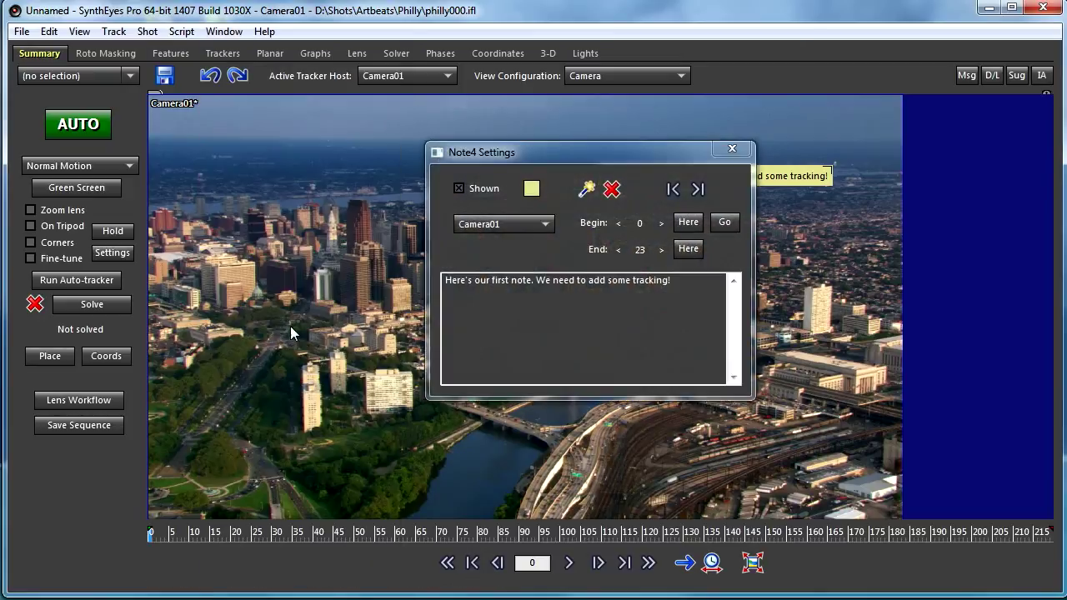
{"action": "left_click", "coordinate": [522, 155]}
{"action": "left_click_drag", "start_coordinate": [522, 151], "coordinate": [372, 192]}
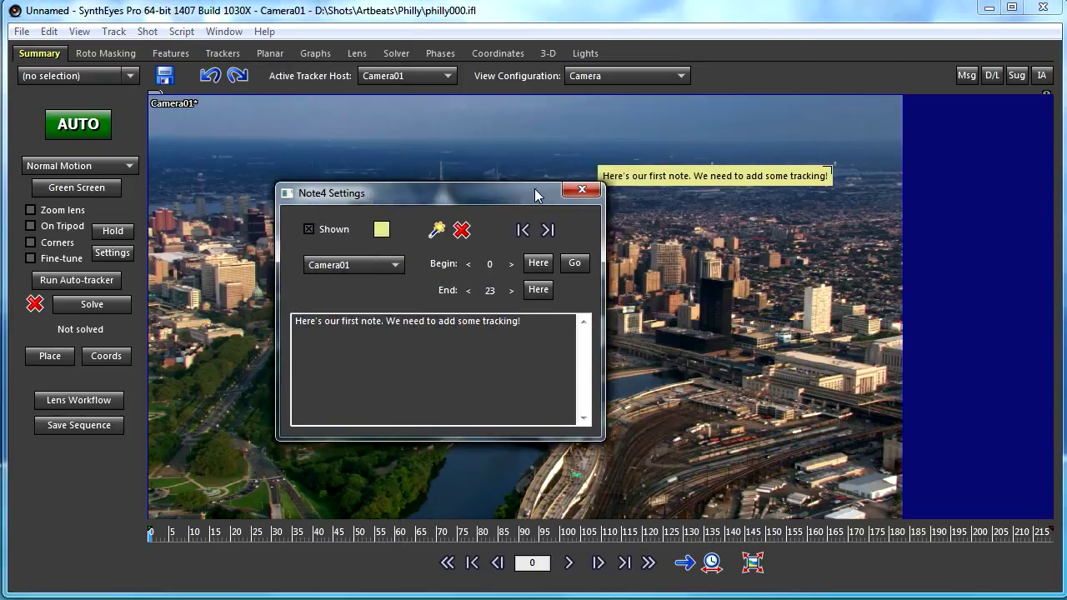
{"action": "left_click", "coordinate": [462, 230]}
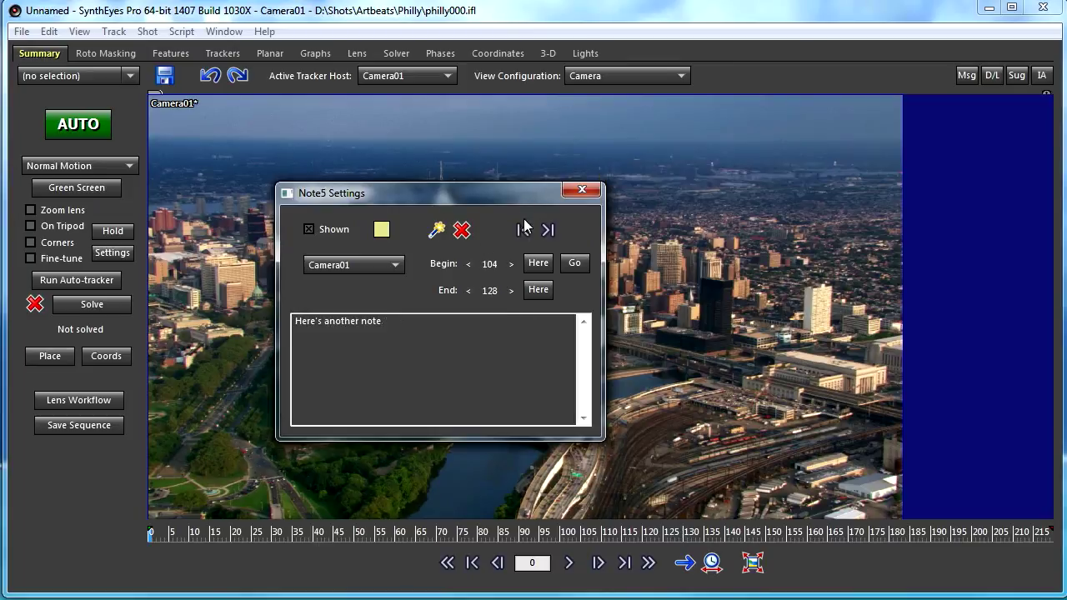
{"action": "left_click", "coordinate": [582, 189]}
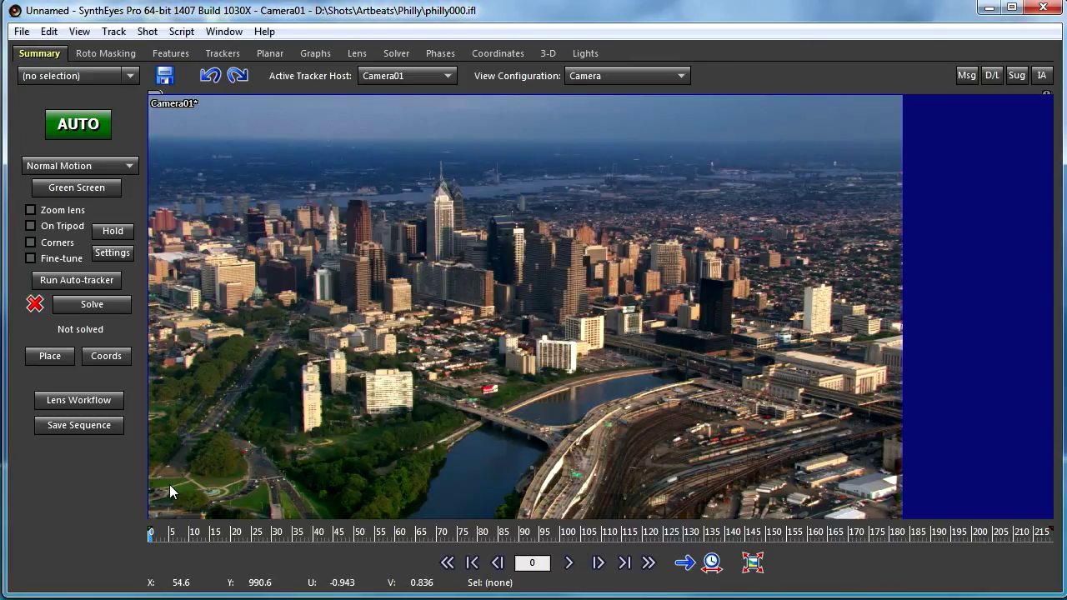
Reopen the Notes Editor, go to frame 104, and bring up Note6's settings
{"action": "left_click", "coordinate": [213, 32]}
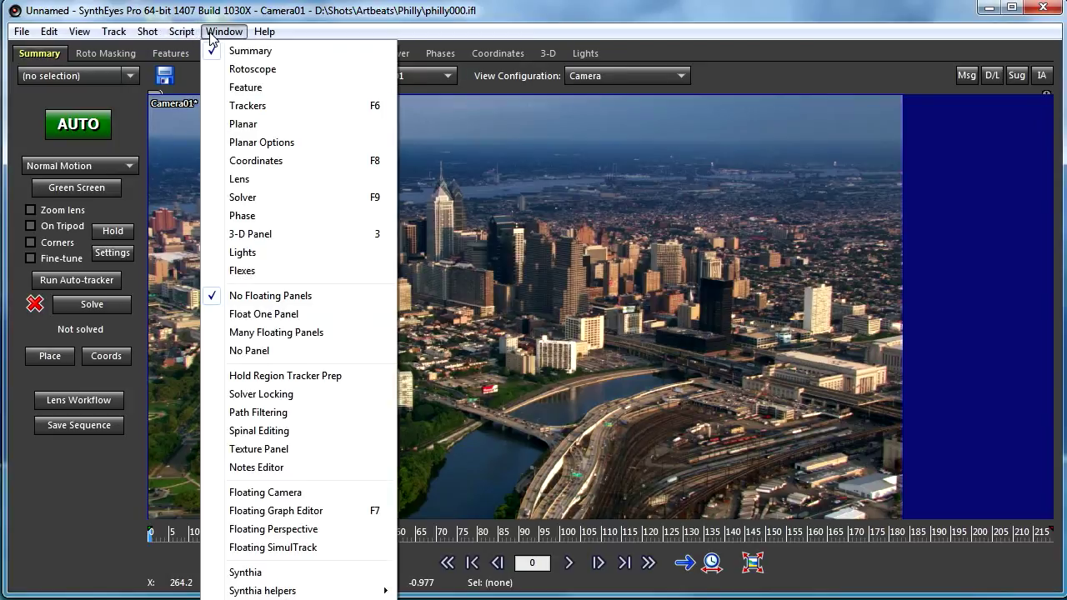
{"action": "left_click", "coordinate": [287, 469]}
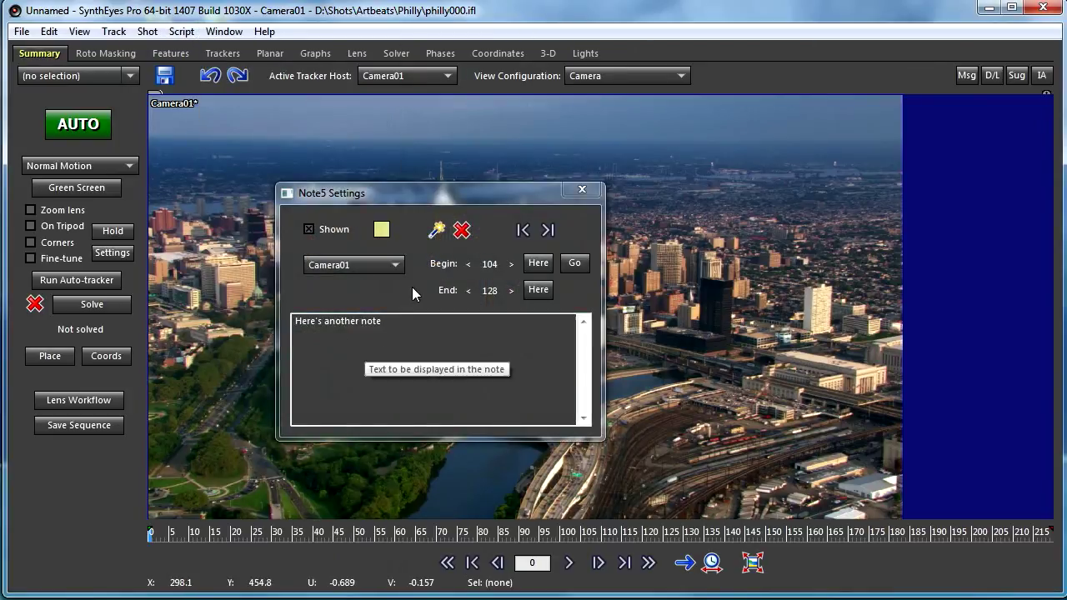
{"action": "left_click", "coordinate": [548, 230]}
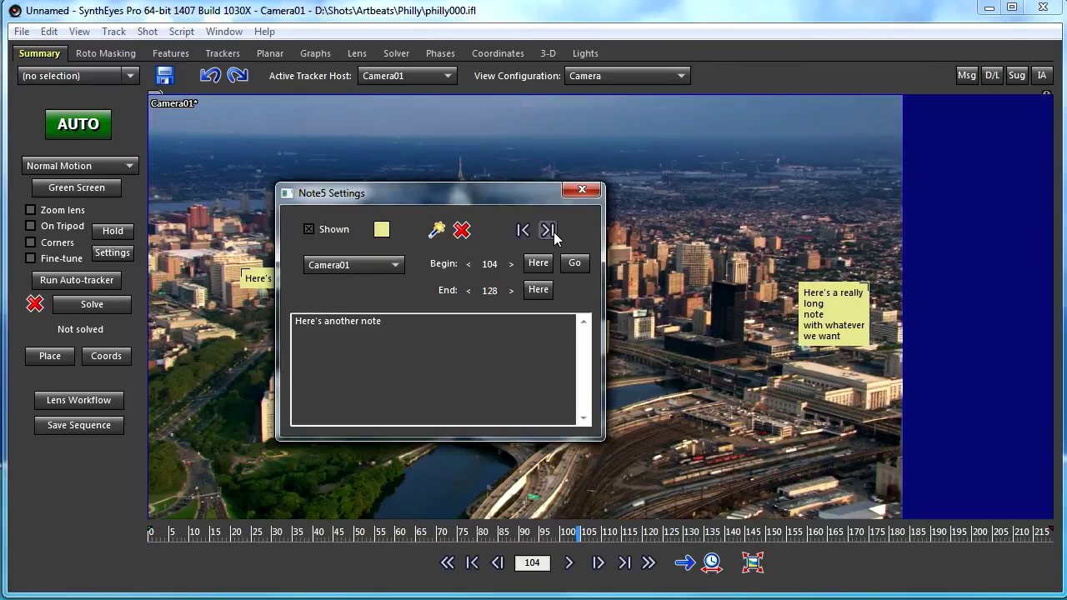
{"action": "left_click", "coordinate": [524, 232]}
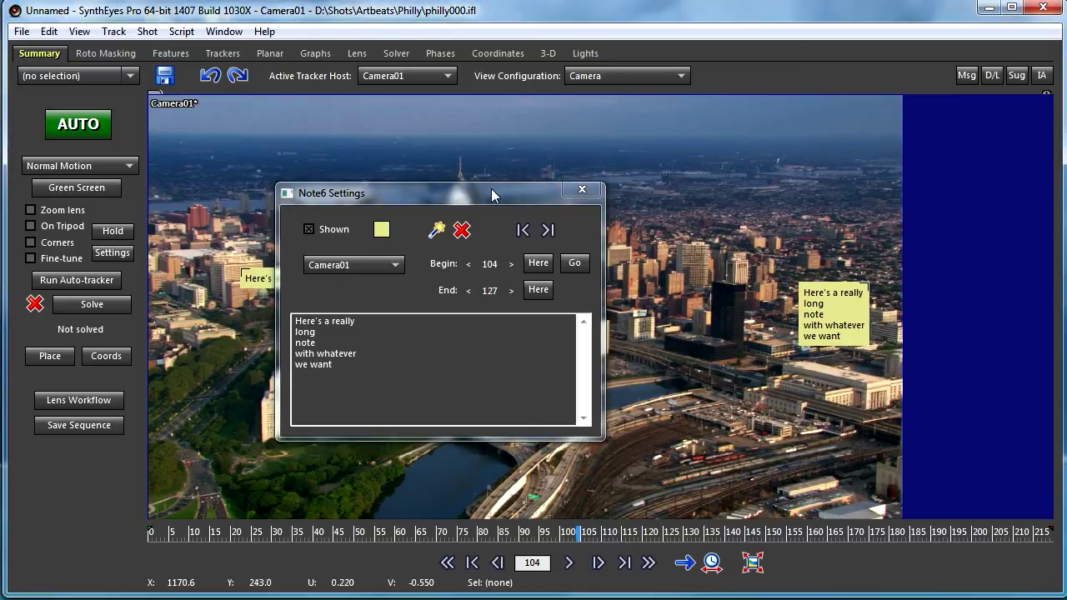
Set View Configuration to Custom to show Camera01 beside Camera02, and add Note7
{"action": "left_click_drag", "start_coordinate": [491, 188], "coordinate": [381, 159]}
{"action": "left_click", "coordinate": [591, 76]}
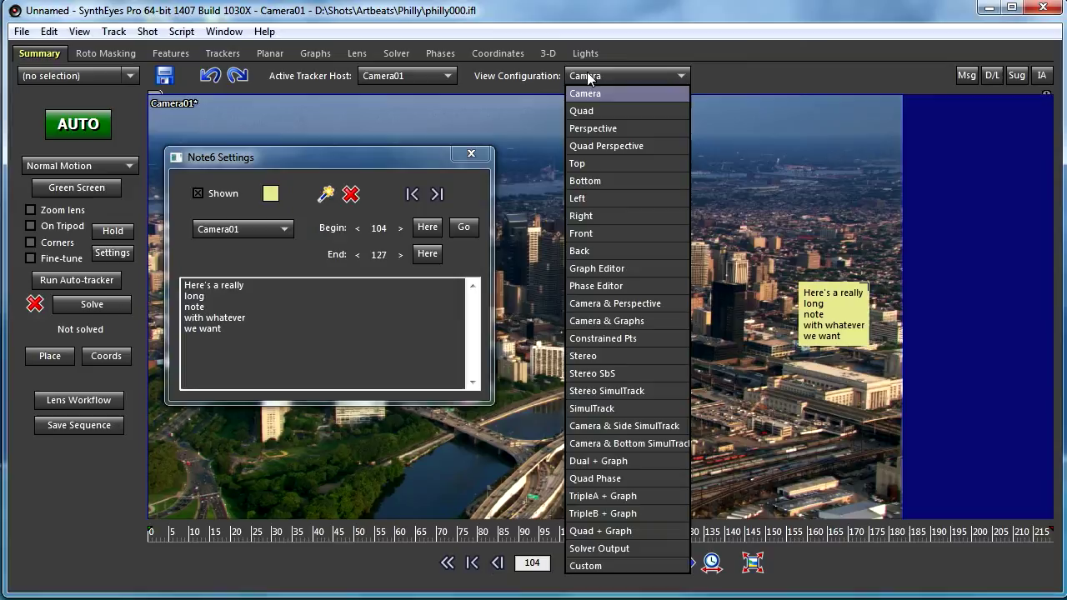
{"action": "left_click", "coordinate": [583, 566]}
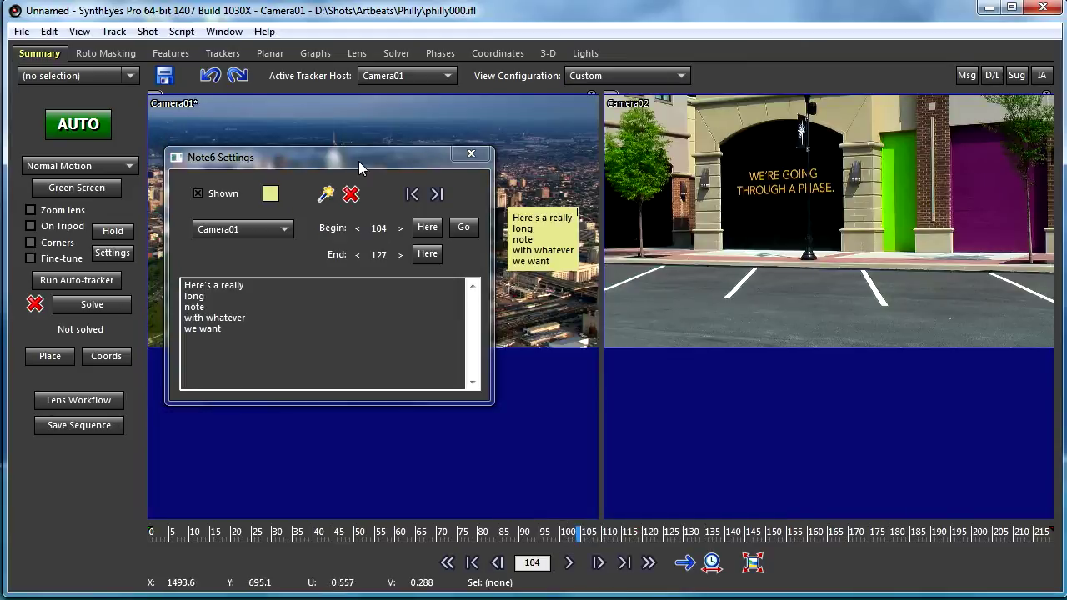
{"action": "left_click_drag", "start_coordinate": [348, 153], "coordinate": [409, 238]}
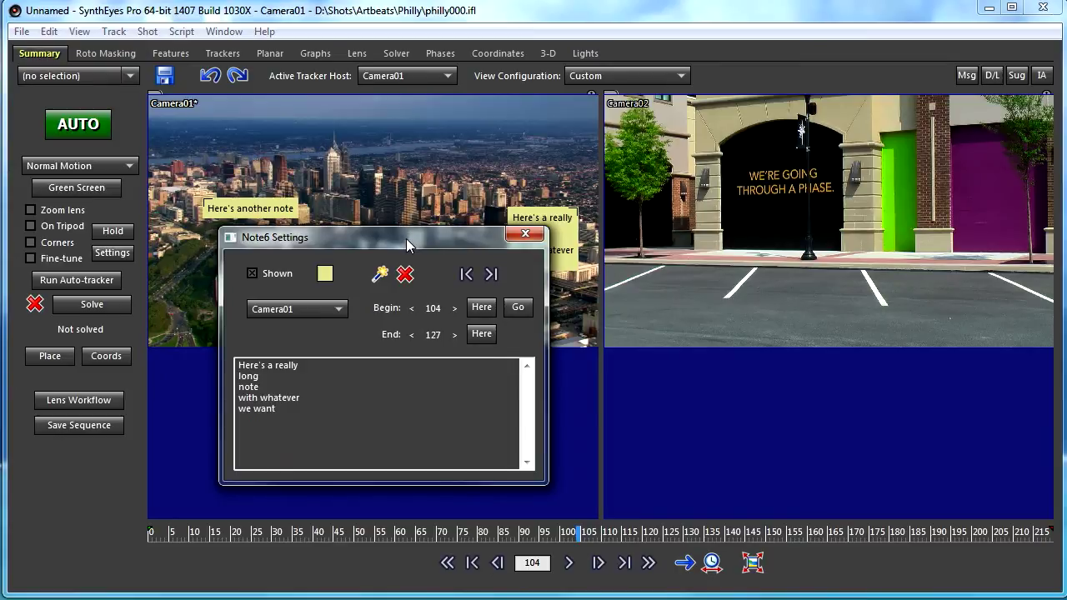
{"action": "left_click", "coordinate": [380, 274]}
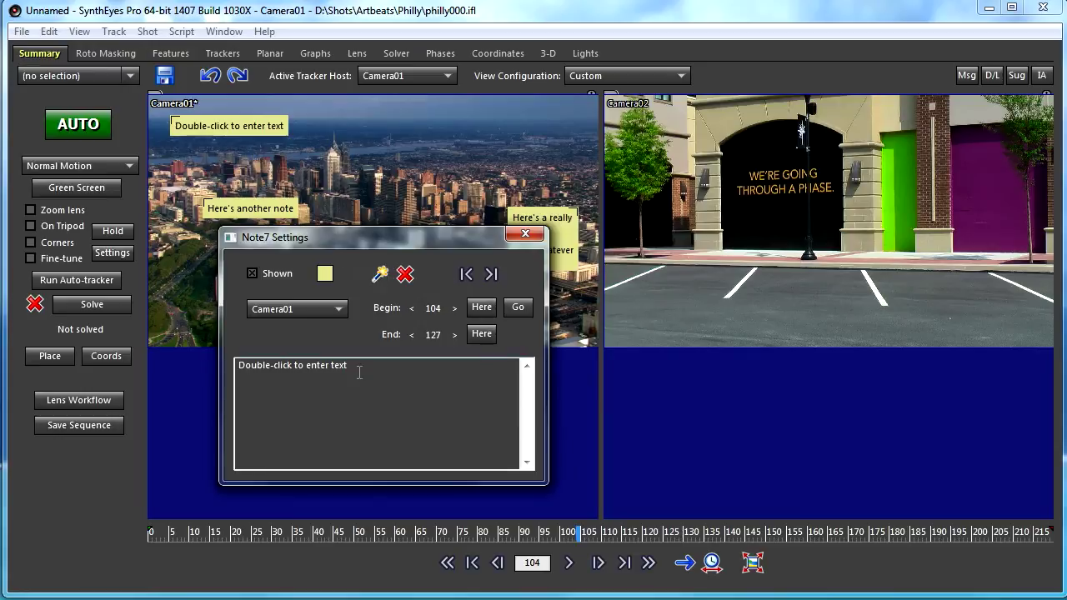
Make Note7 read "Here's a note on the other camera" and place it over Camera02's parking lot
{"action": "left_click_drag", "start_coordinate": [358, 369], "coordinate": [232, 366]}
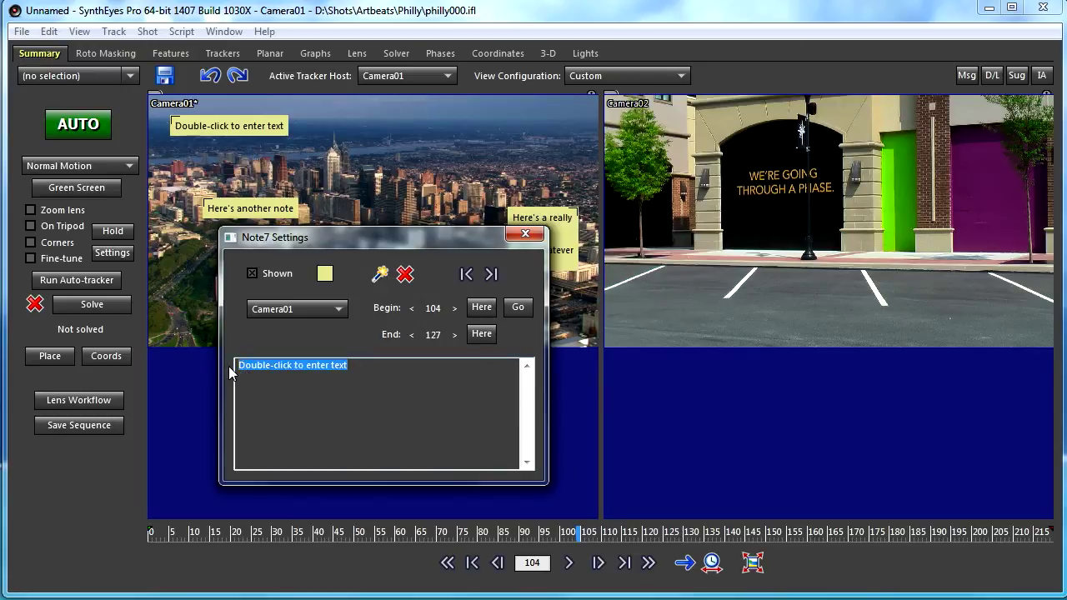
{"action": "type", "text": "Here's a note"}
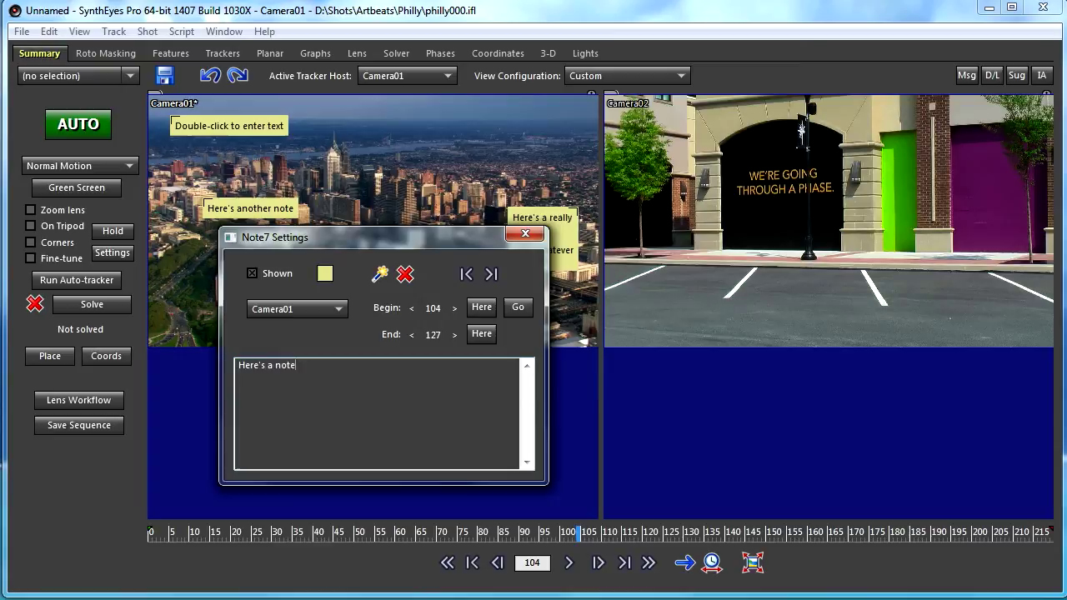
{"action": "type", "text": " on the other camera"}
{"action": "left_click", "coordinate": [260, 309]}
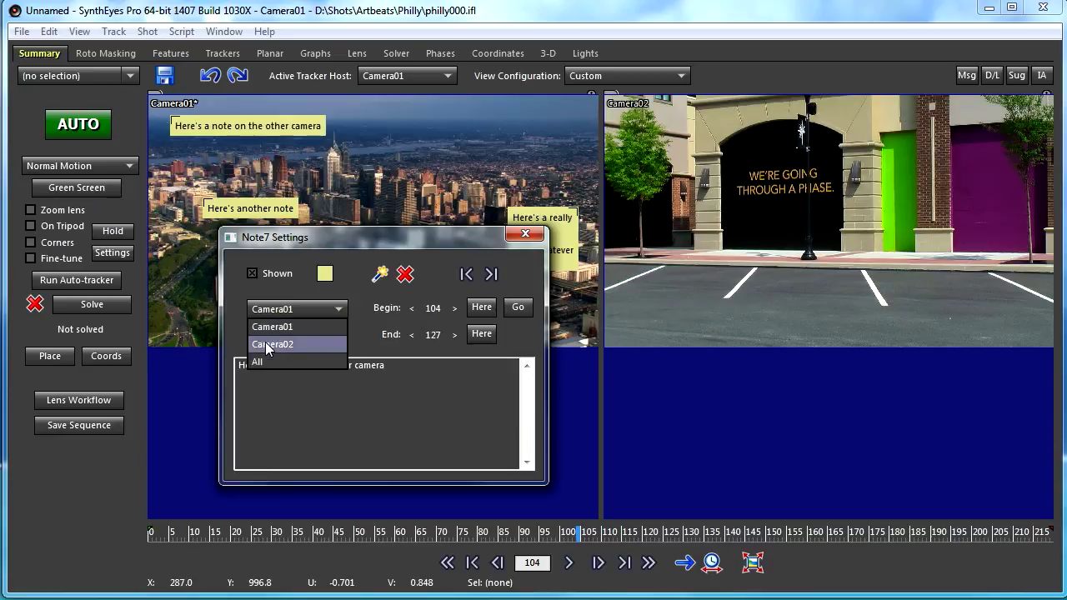
{"action": "left_click", "coordinate": [265, 344]}
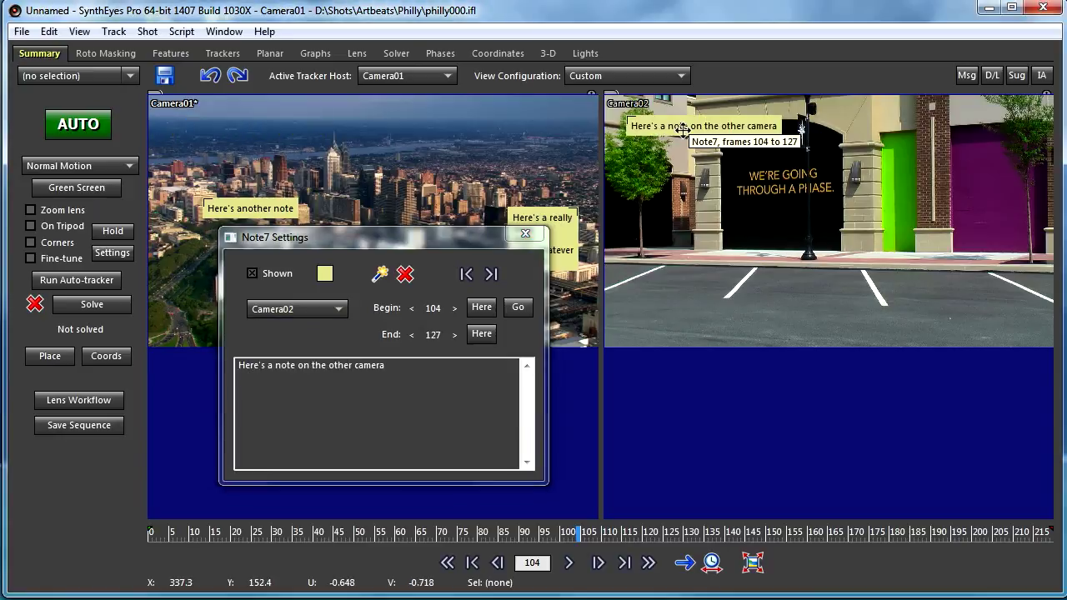
{"action": "left_click_drag", "start_coordinate": [683, 130], "coordinate": [762, 265]}
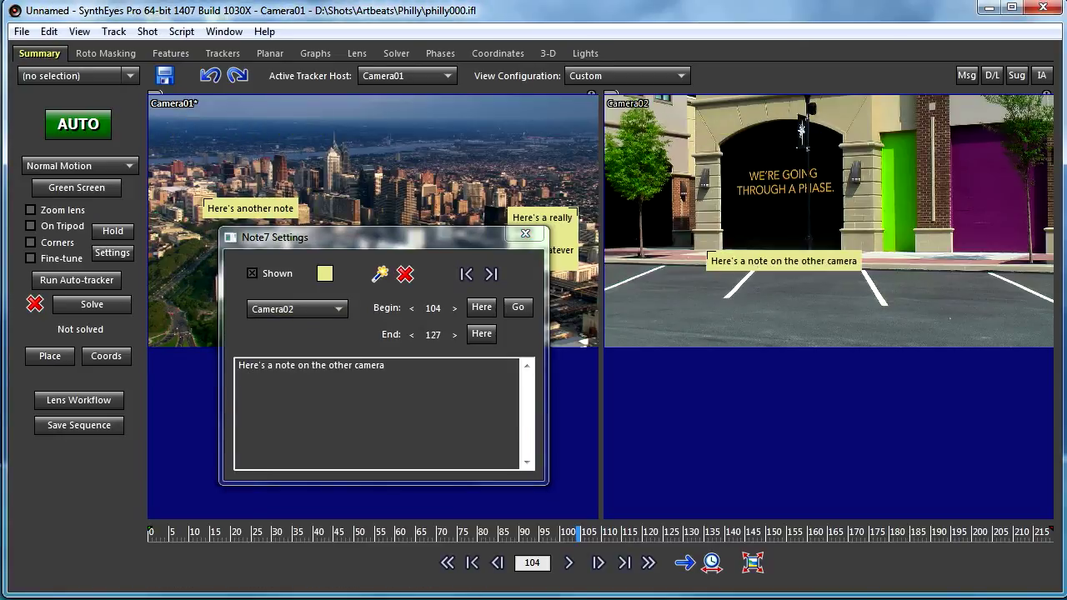
{"action": "left_click_drag", "start_coordinate": [361, 242], "coordinate": [354, 314]}
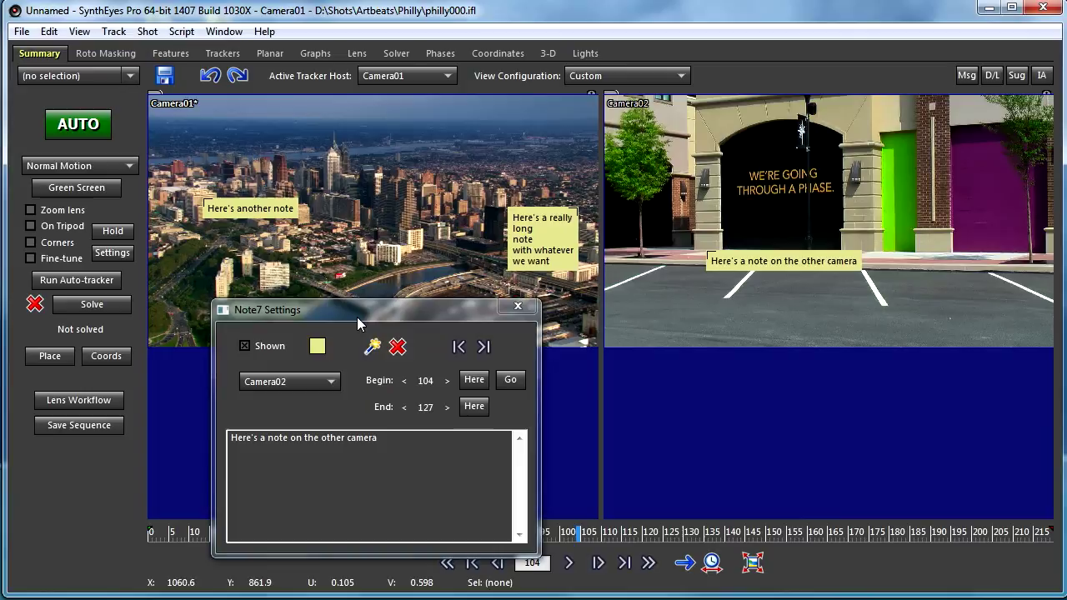
Set Note7 to appear on All cameras and bring up its colour choice
{"action": "left_click", "coordinate": [291, 382]}
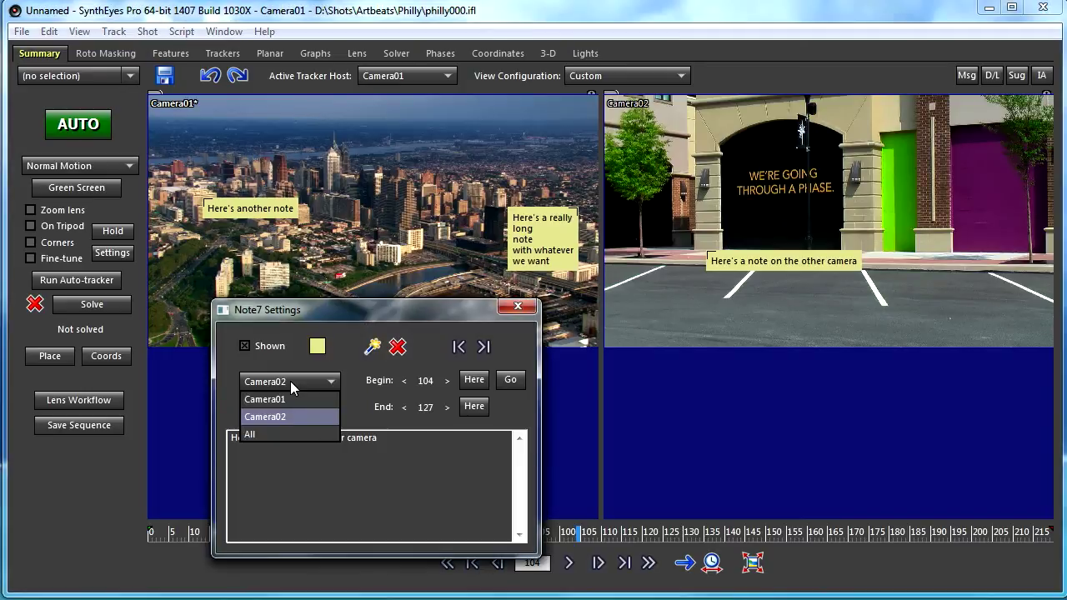
{"action": "left_click", "coordinate": [289, 435]}
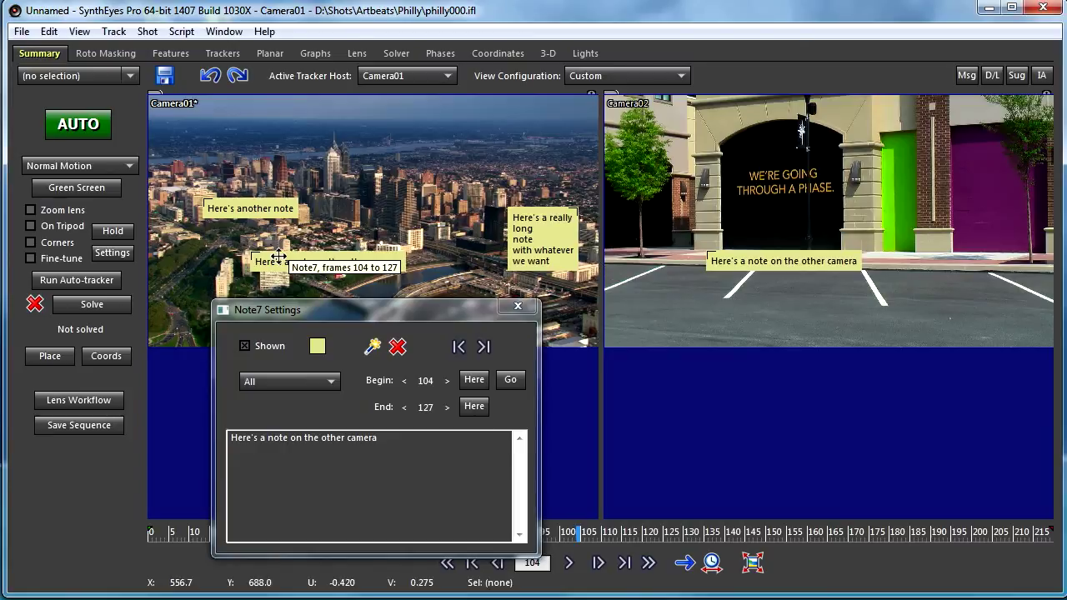
{"action": "left_click", "coordinate": [320, 349]}
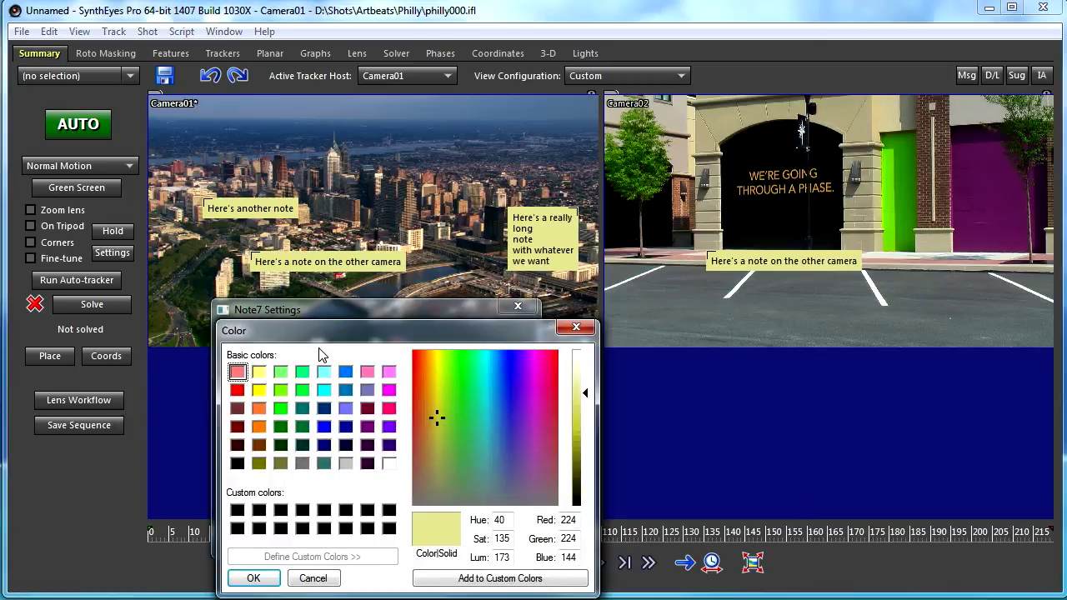
Make Note7 light green, change its text to 'Great job!' on both cameras, and close Note7 Settings
{"action": "left_click", "coordinate": [280, 372]}
{"action": "left_click", "coordinate": [250, 577]}
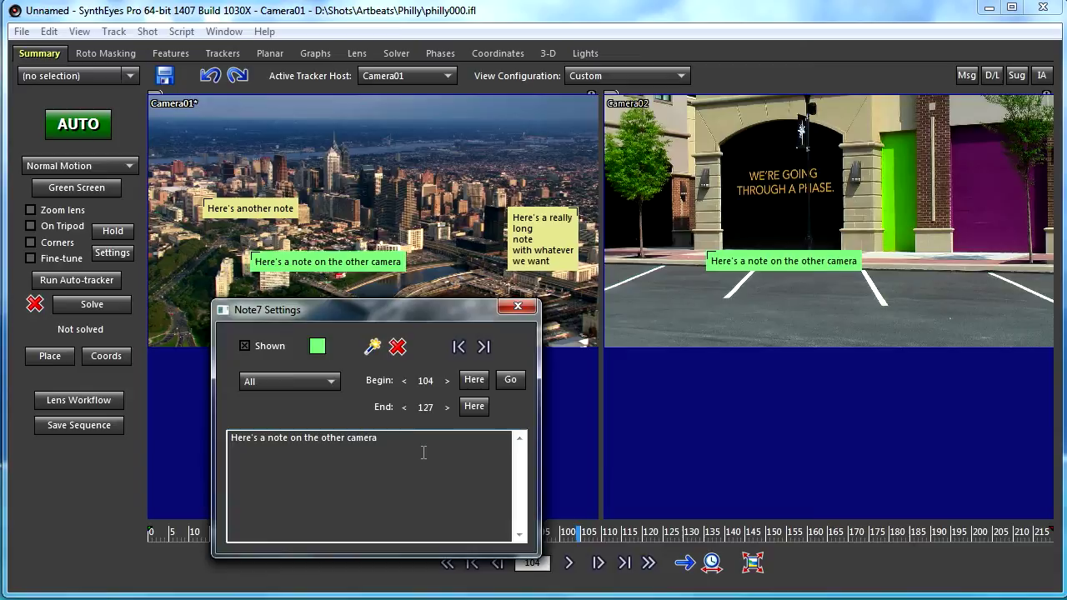
{"action": "left_click_drag", "start_coordinate": [365, 453], "coordinate": [226, 450]}
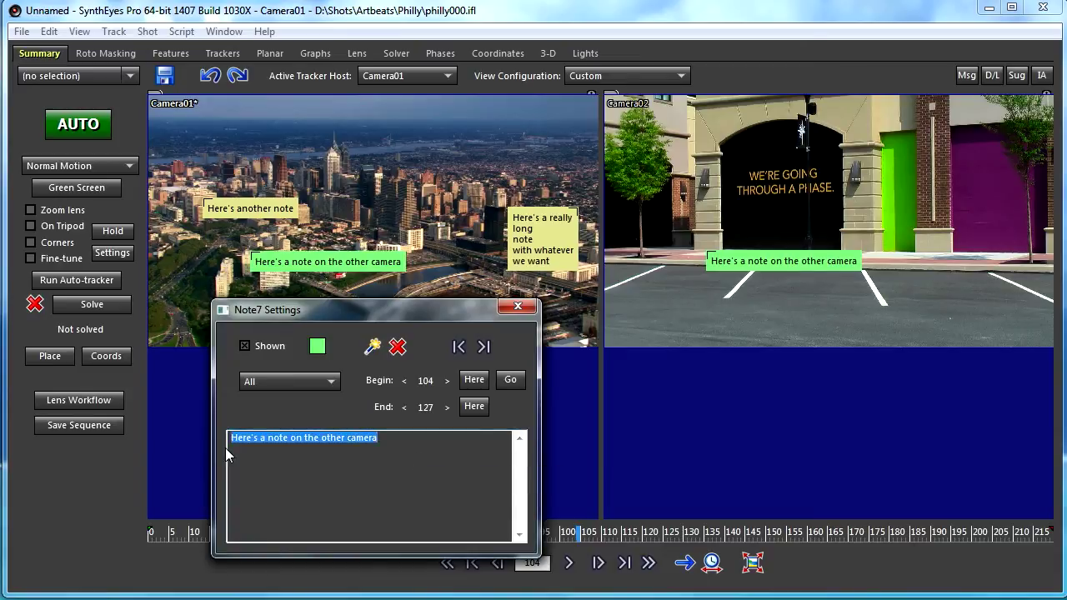
{"action": "type", "text": "Gre"}
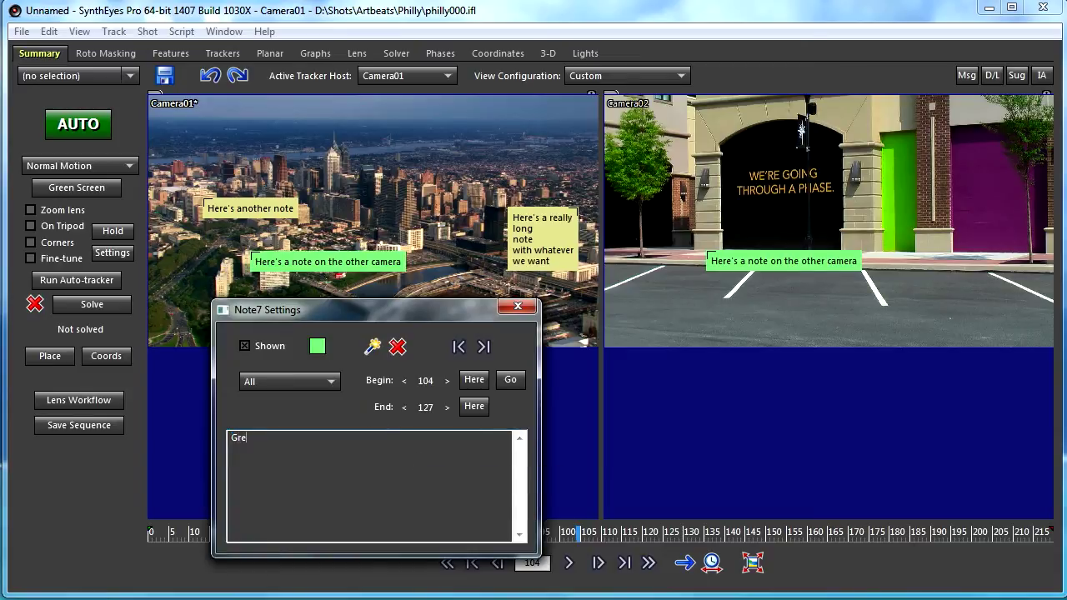
{"action": "type", "text": "at job!"}
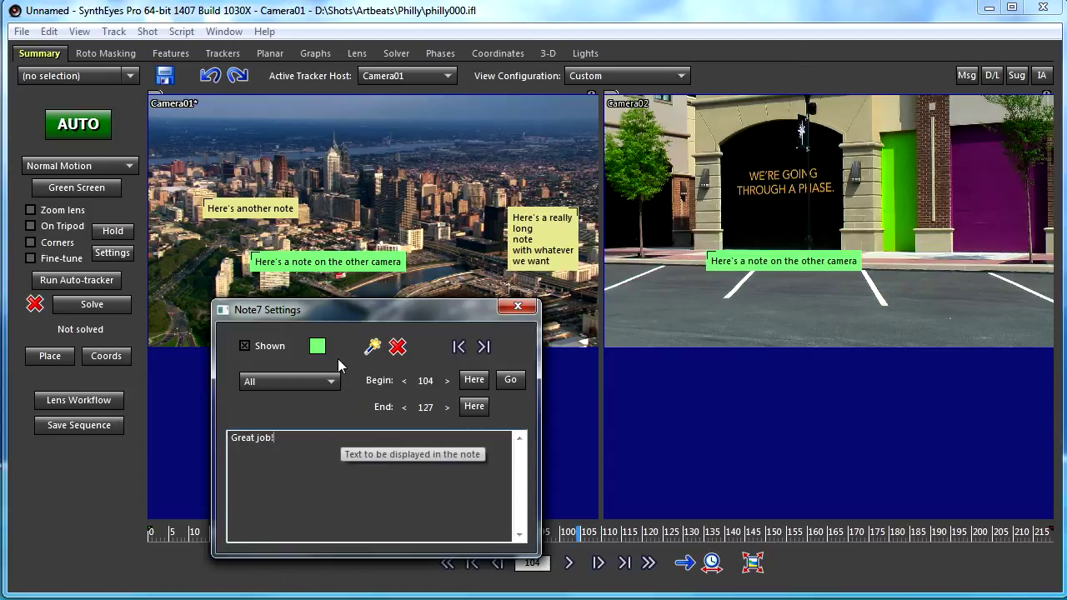
{"action": "left_click", "coordinate": [447, 225]}
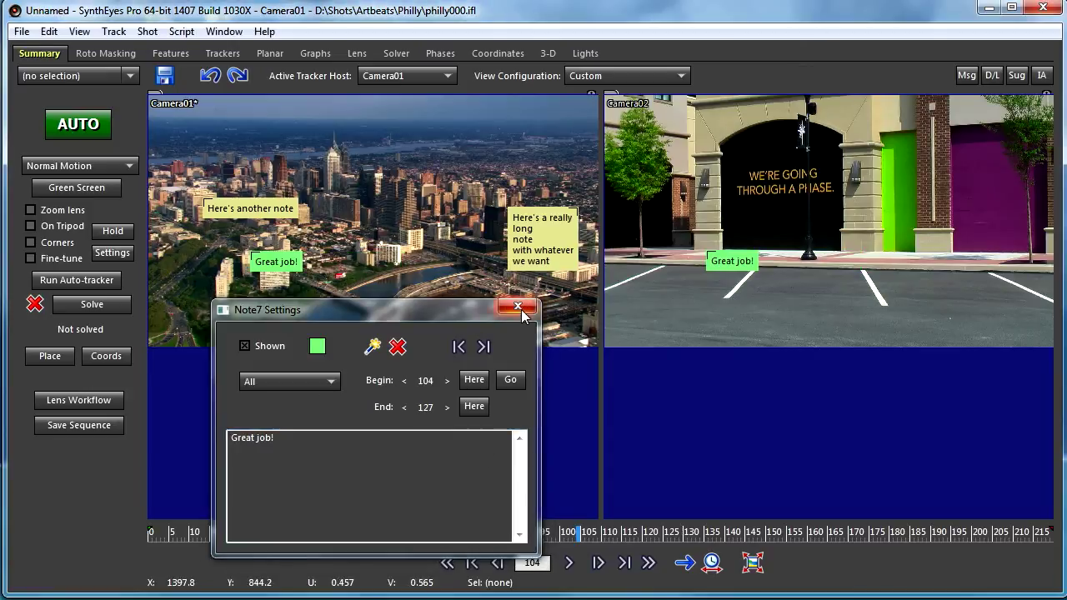
{"action": "left_click", "coordinate": [516, 306]}
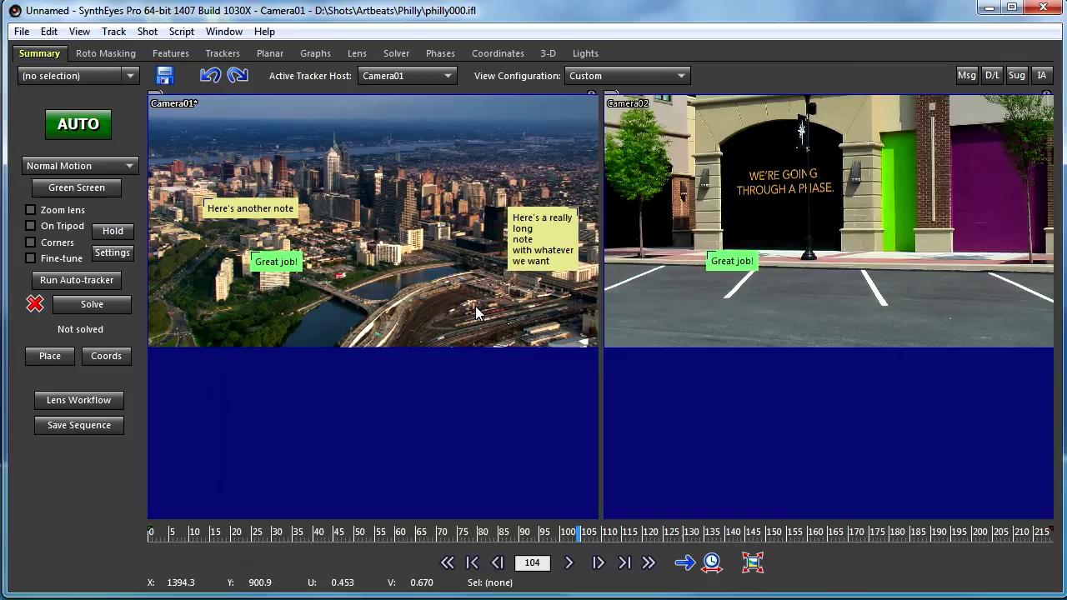